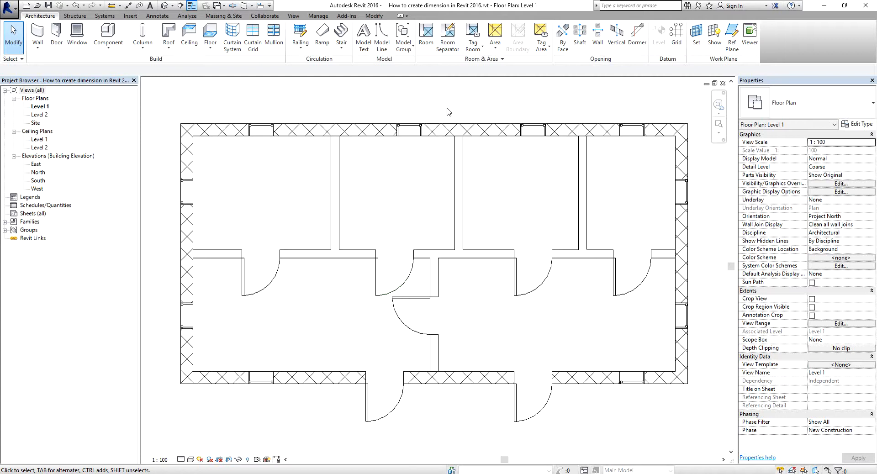
# Examine the temporary dimension of the upper exterior wall in the Level 1 floor plan, then clear the selection.
pyautogui.click(157, 17)
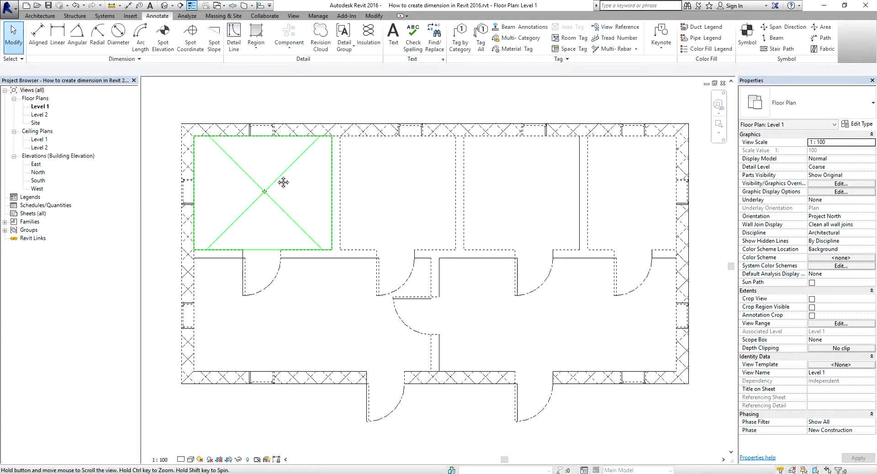
pyautogui.moveTo(284, 180); pyautogui.dragTo(293, 209, button='middle')
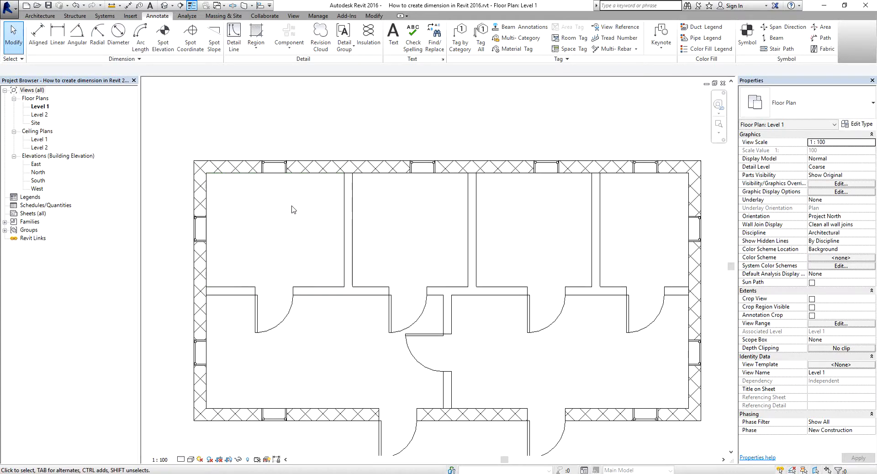
pyautogui.click(380, 167)
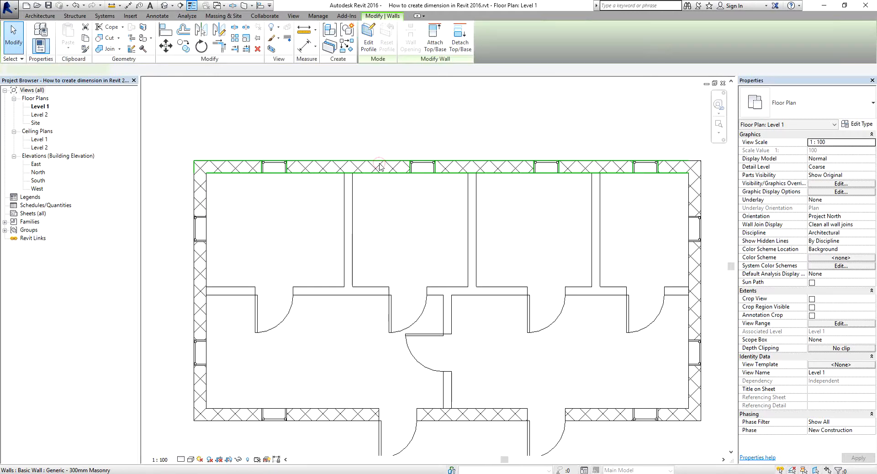
pyautogui.scroll(-3, 380, 166)
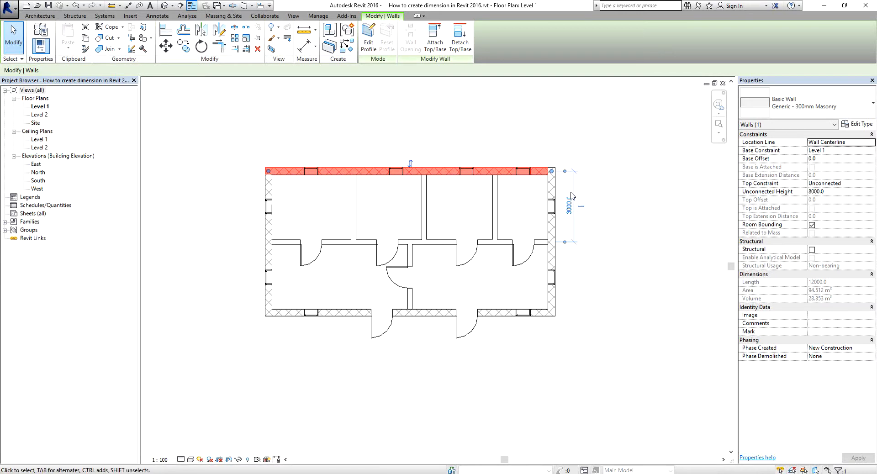
pyautogui.click(607, 172)
pyautogui.scroll(3, 356, 203)
pyautogui.moveTo(360, 199); pyautogui.dragTo(432, 198, button='middle')
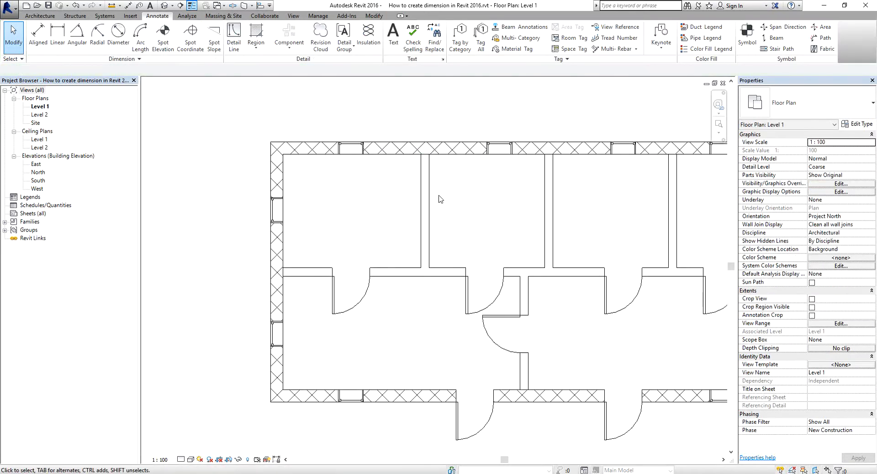
# Make the temporary dimensions of the first interior partition from the left permanent above the upper exterior wall.
pyautogui.press('ctrl')
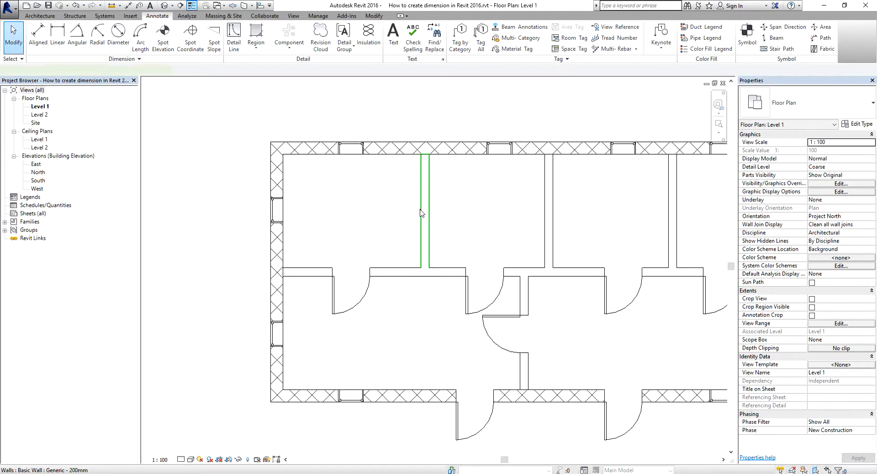
pyautogui.click(421, 212)
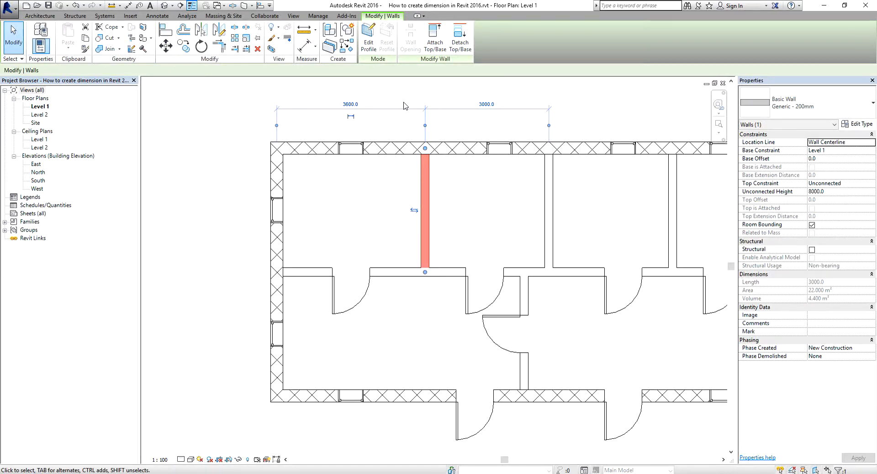
pyautogui.scroll(2, 407, 107)
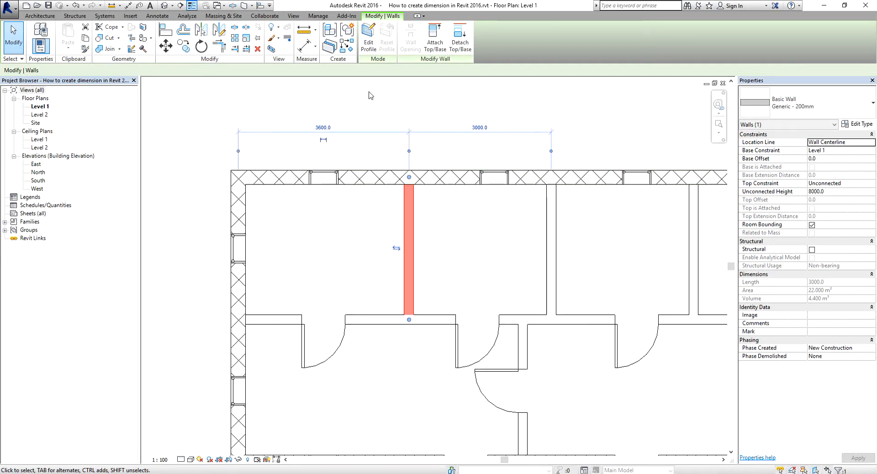
pyautogui.click(323, 141)
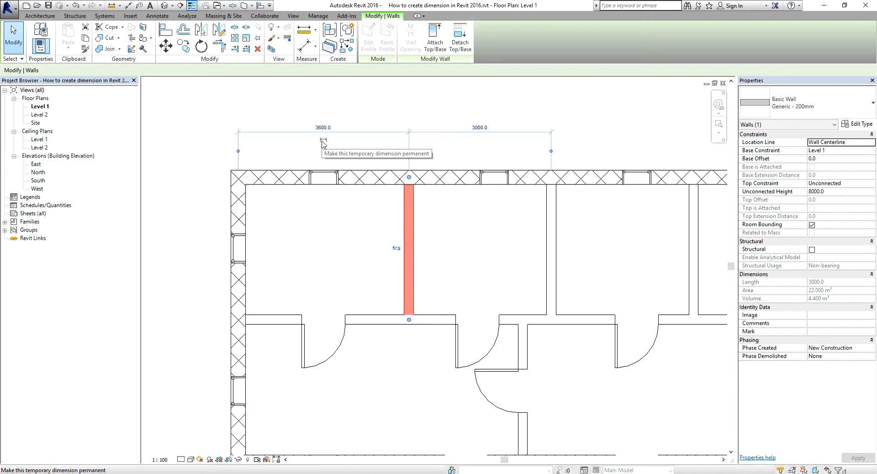
pyautogui.click(323, 141)
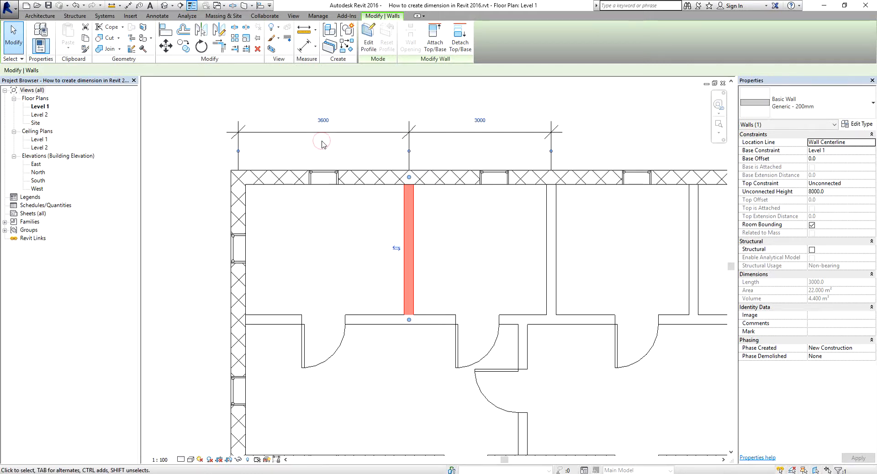
pyautogui.click(178, 142)
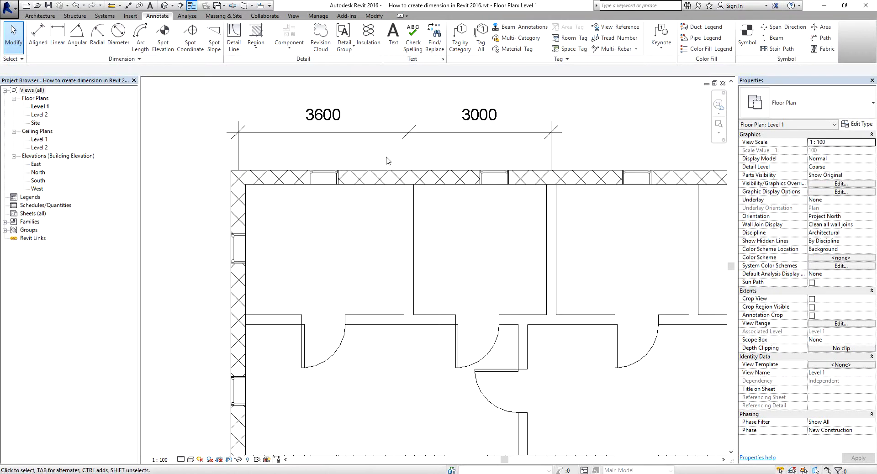
# Move the permanent dimension string farther up, away from the upper exterior wall.
pyautogui.scroll(-1, 387, 158)
pyautogui.moveTo(387, 159); pyautogui.dragTo(397, 225, button='middle')
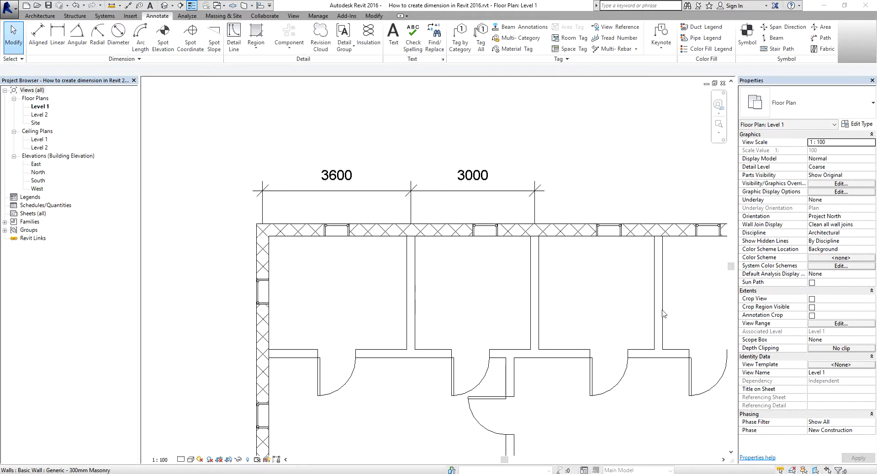
pyautogui.click(381, 191)
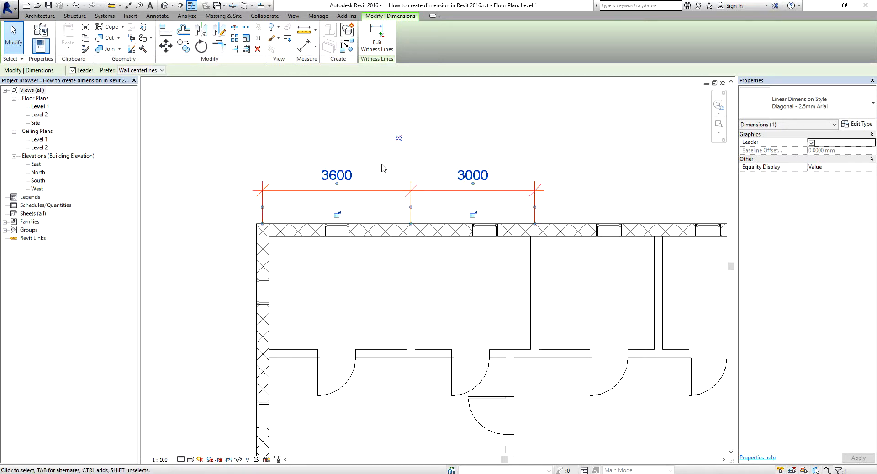
pyautogui.moveTo(378, 190); pyautogui.dragTo(377, 142)
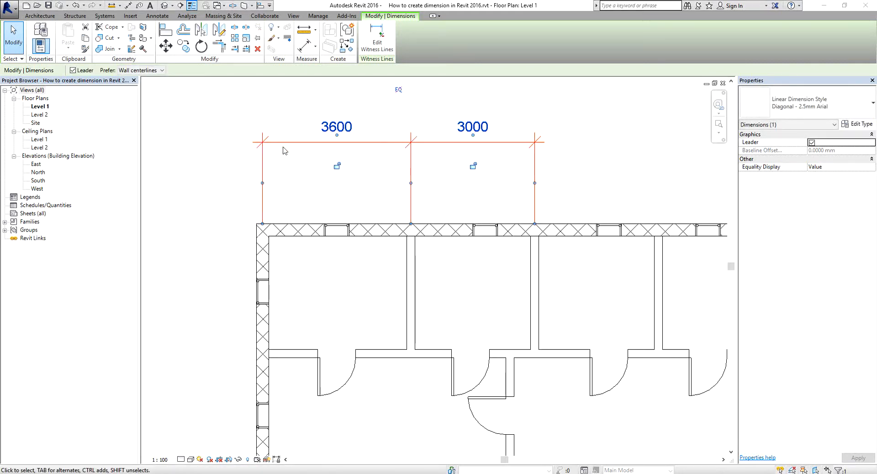
pyautogui.click(371, 168)
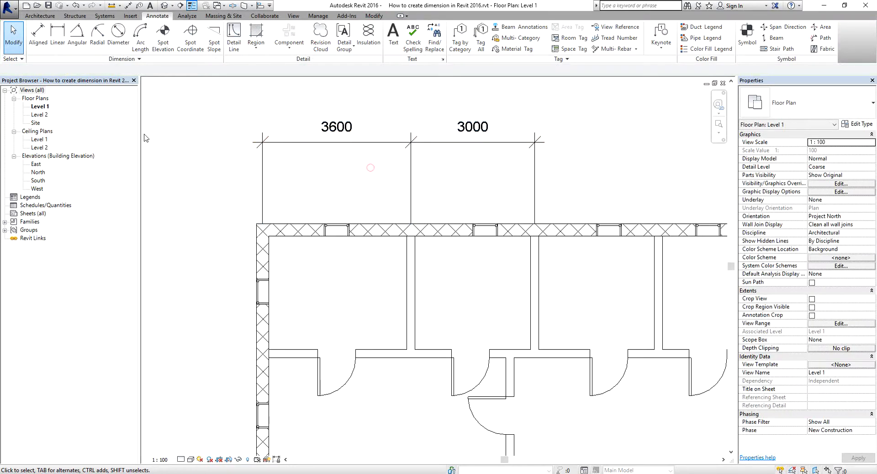
# Cycle the dimension's first witness line through the left exterior wall's references, leaving it on the wall's inner face.
pyautogui.click(390, 144)
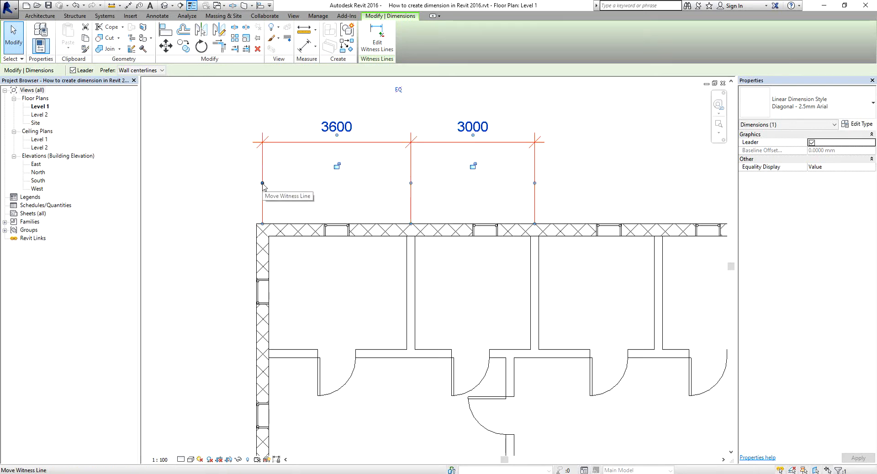
pyautogui.moveTo(263, 183); pyautogui.dragTo(262, 183)
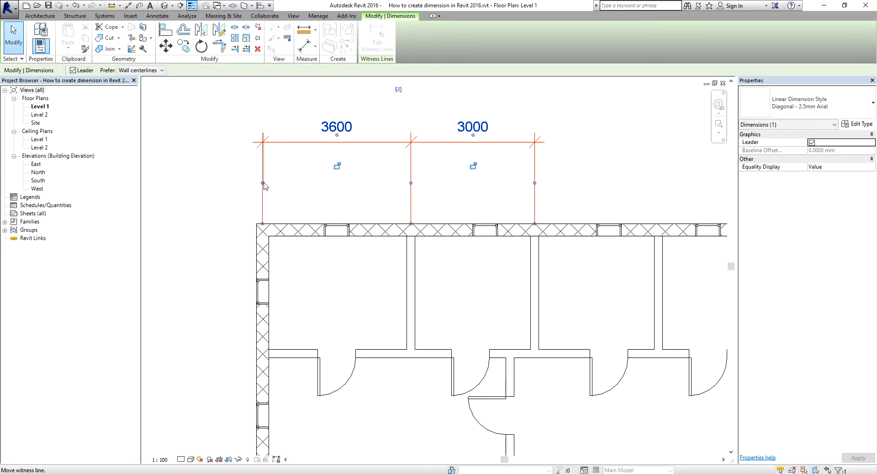
pyautogui.moveTo(263, 184); pyautogui.dragTo(268, 185)
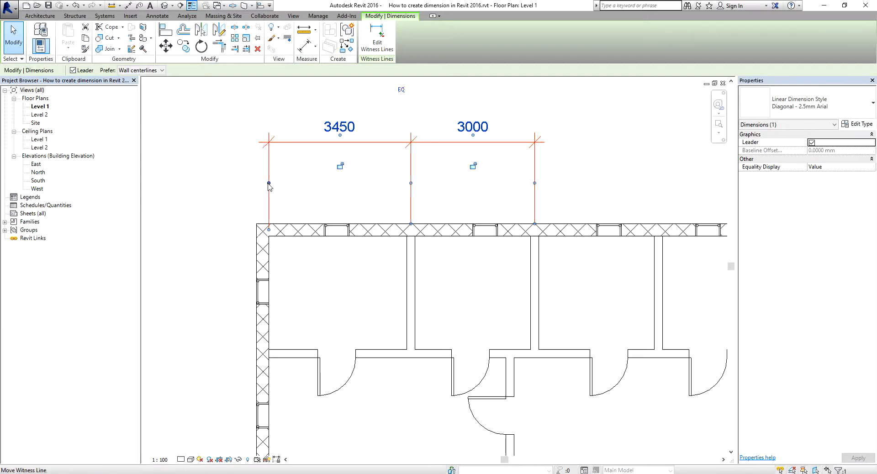
pyautogui.click(269, 183)
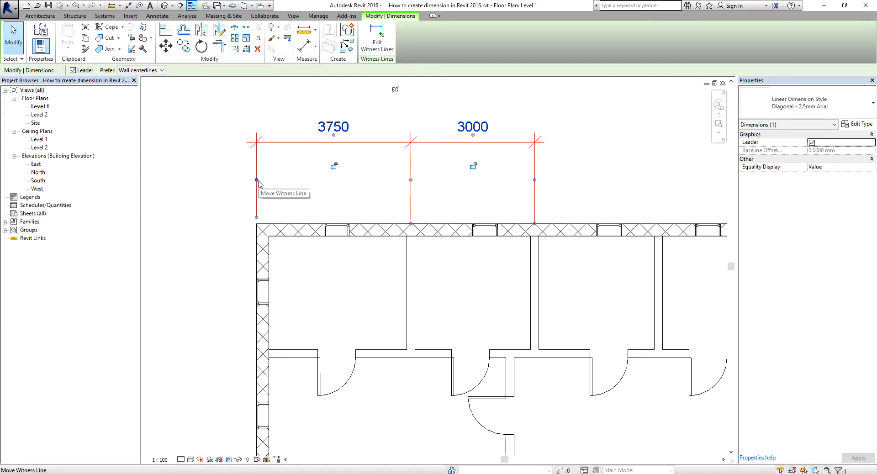
pyautogui.click(258, 180)
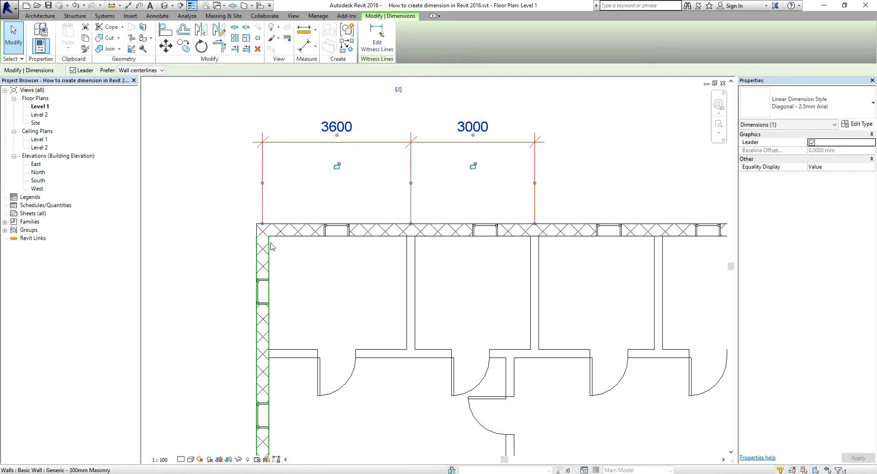
pyautogui.click(263, 184)
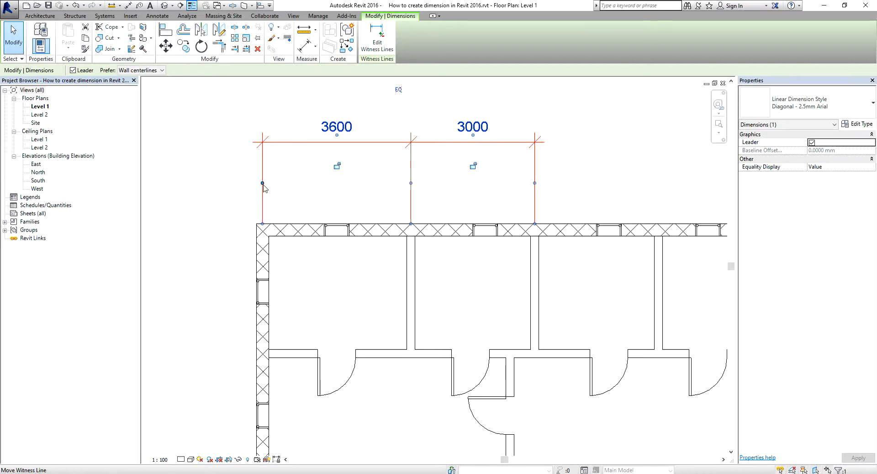
pyautogui.click(263, 185)
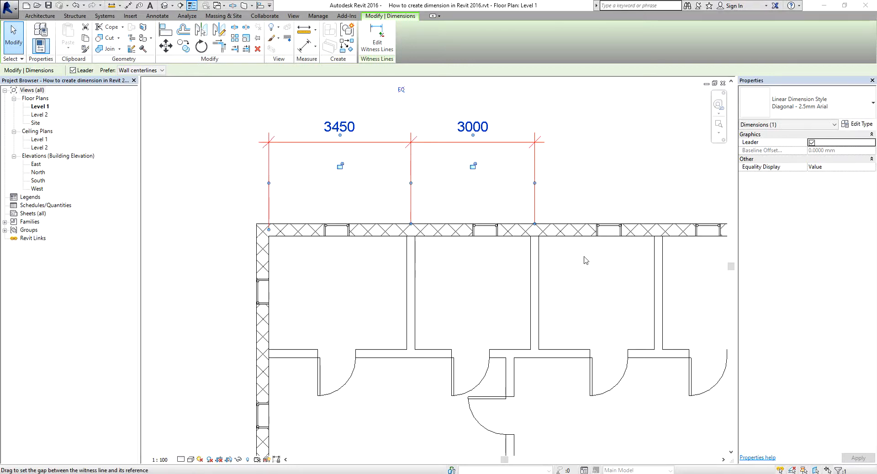
# Move the dimension's middle witness line from the first partition's centerline to its left face.
pyautogui.press('ctrl')
pyautogui.press('ctrl')
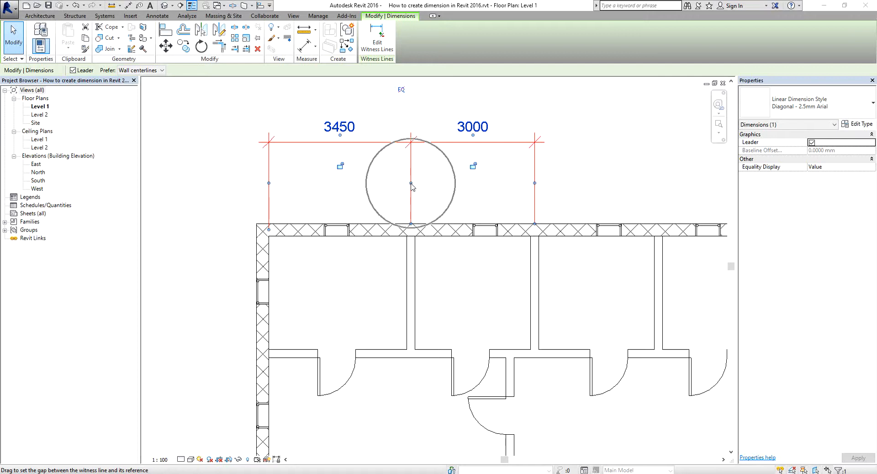
pyautogui.press('ctrl')
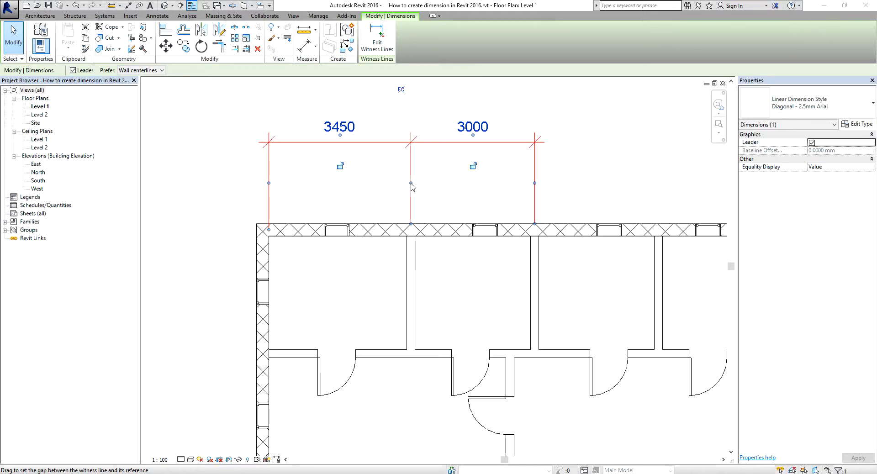
pyautogui.press('ctrl')
pyautogui.moveTo(411, 184); pyautogui.dragTo(406, 184)
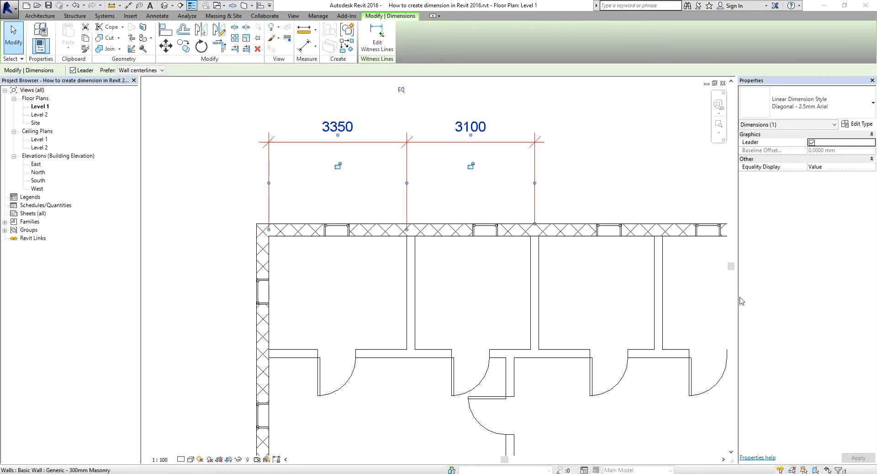
# Set the first partition's temporary dimension to the left exterior wall to 2400.
pyautogui.scroll(-3, 596, 297)
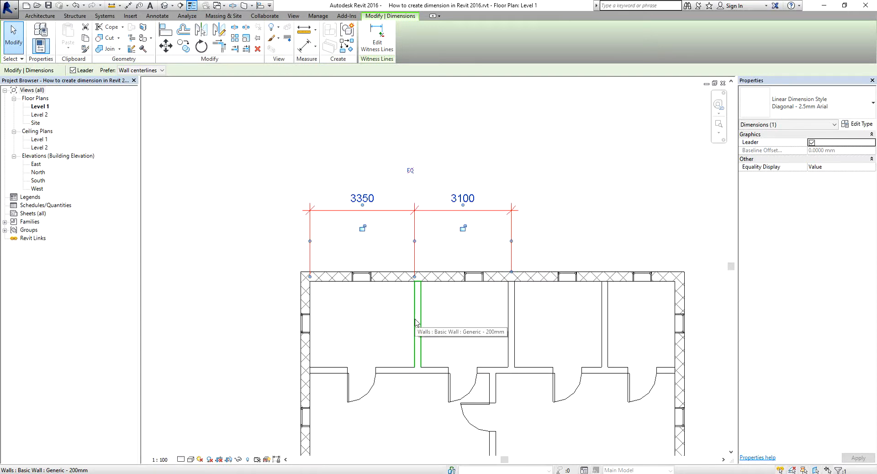
pyautogui.click(415, 322)
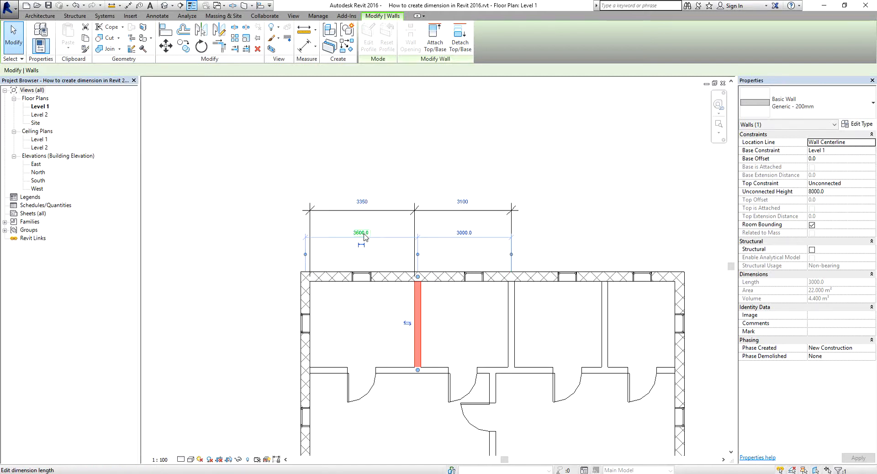
pyautogui.click(365, 236)
pyautogui.click(365, 236)
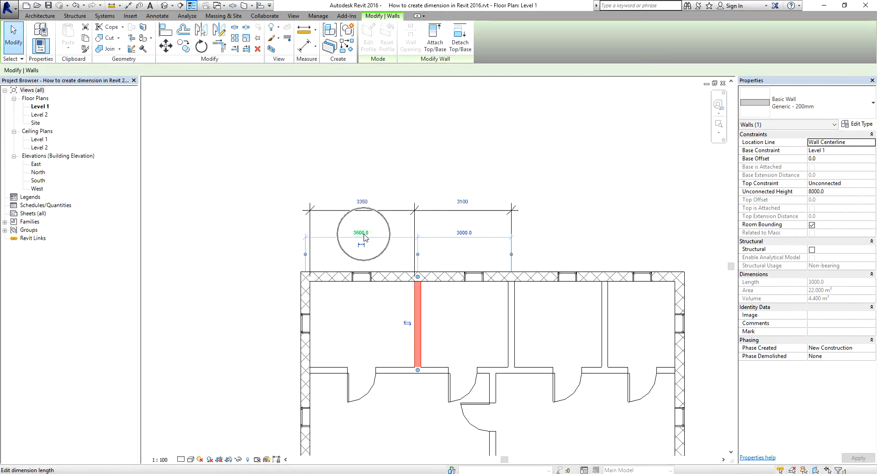
pyautogui.click(361, 233)
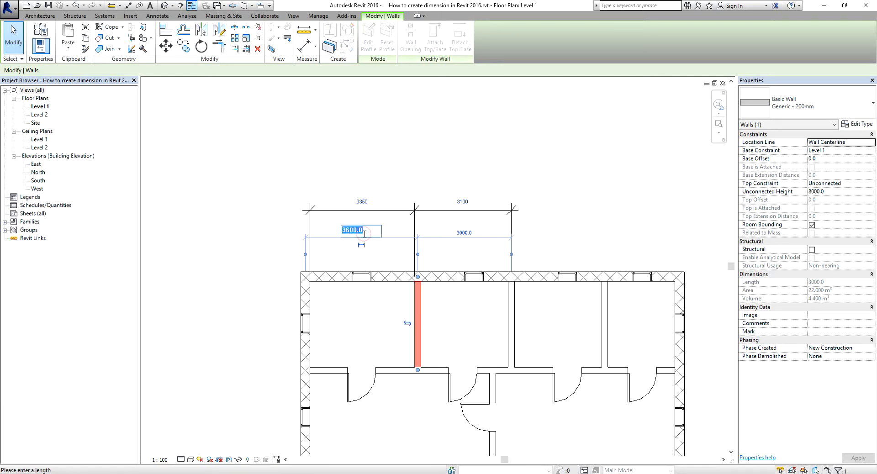
pyautogui.write('2400')
pyautogui.press('Return')
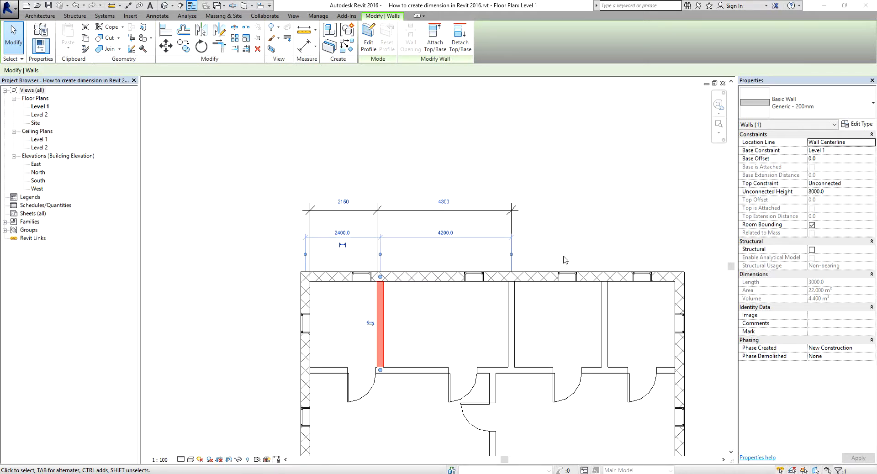
# Set the first partition's temporary dimension to the second partition to 3000.
pyautogui.click(446, 234)
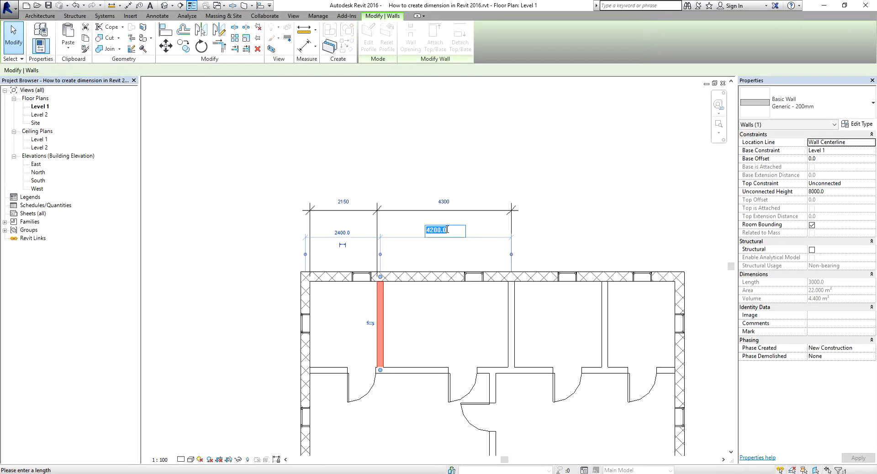
pyautogui.write('3000')
pyautogui.press('Return')
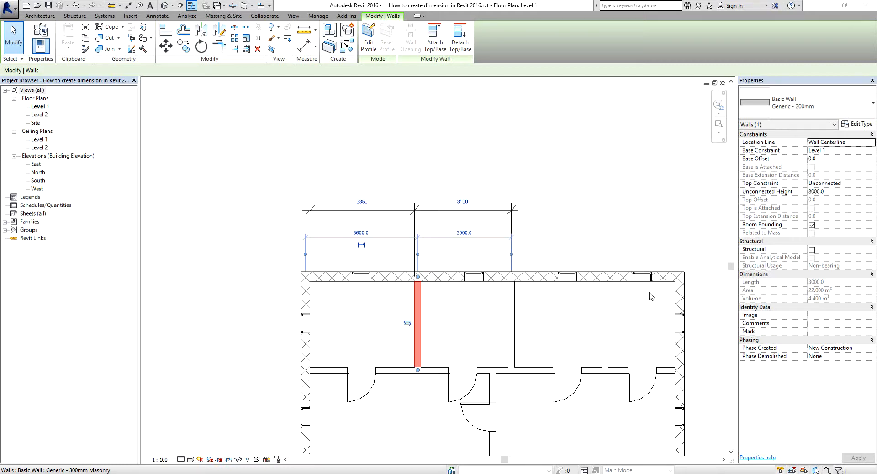
# Set the second partition's temporary dimension to the third partition to 2400.
pyautogui.click(512, 317)
pyautogui.click(512, 321)
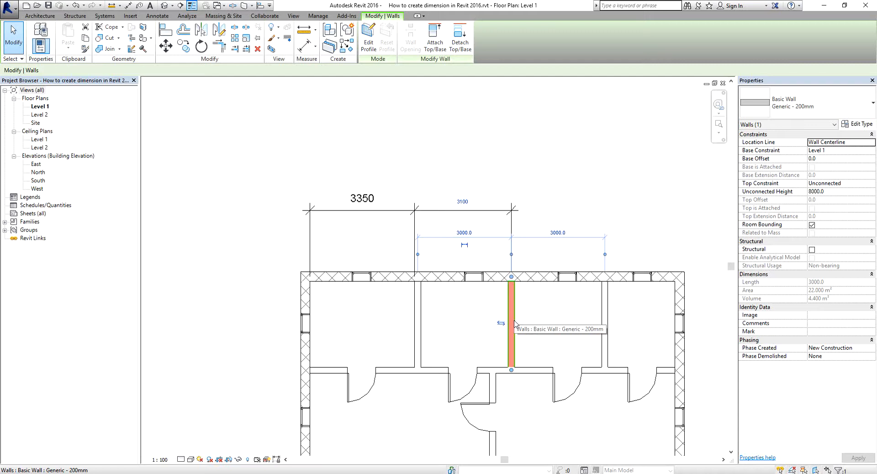
pyautogui.click(558, 233)
pyautogui.write('214')
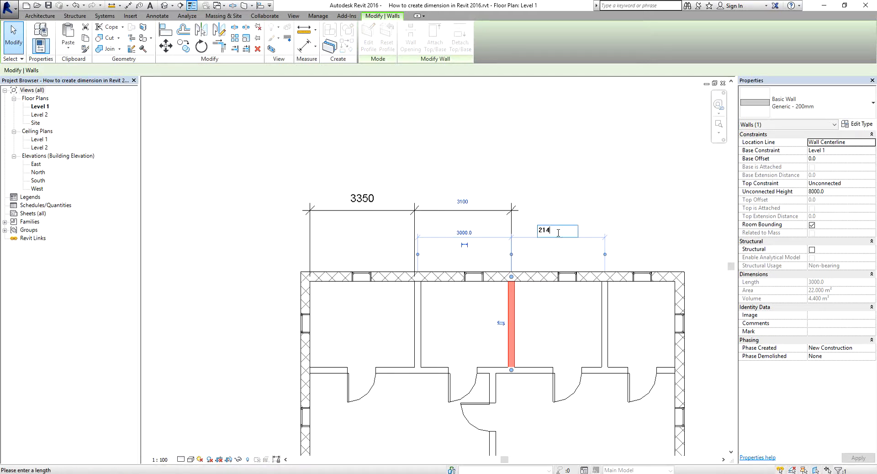
pyautogui.press('BackSpace')
pyautogui.press('BackSpace')
pyautogui.write('400')
pyautogui.press('Return')
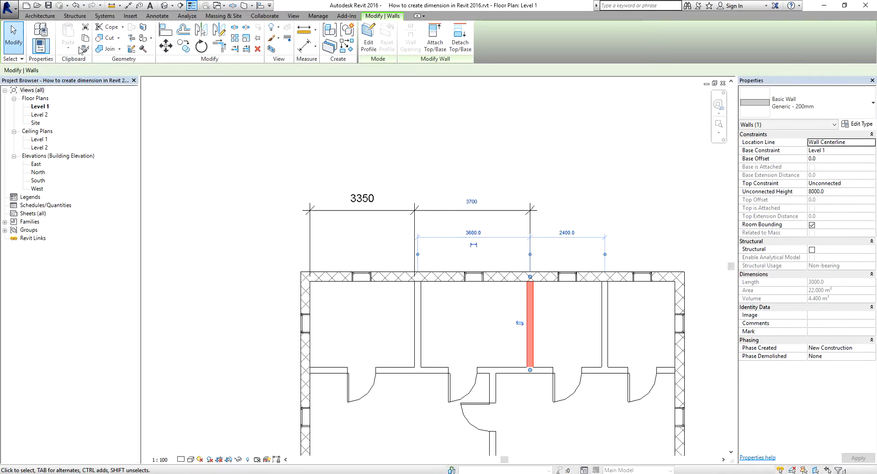
# Draw a vertical Generic - 200mm wall starting on the lower exterior wall, 3600 from the left exterior wall, up to the first upper partition's end.
pyautogui.click(39, 16)
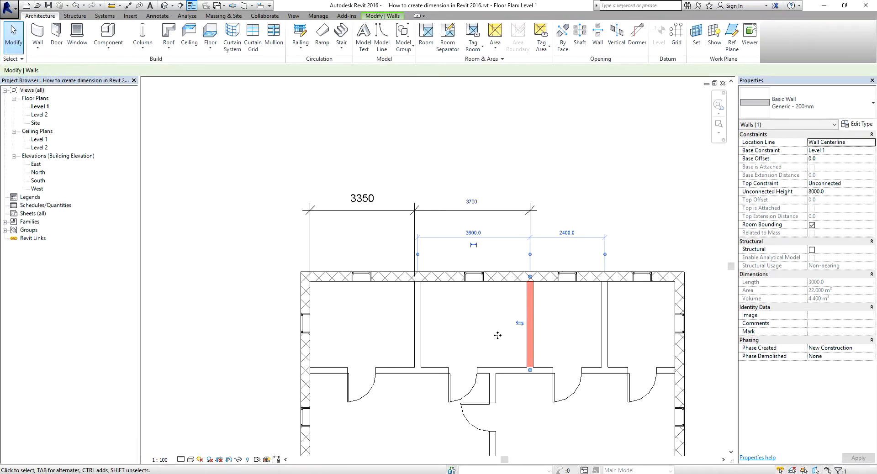
pyautogui.click(13, 38)
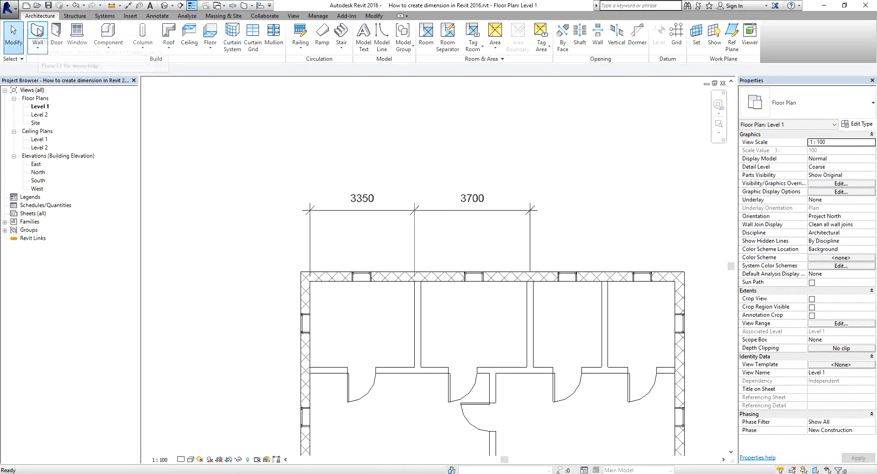
pyautogui.click(38, 32)
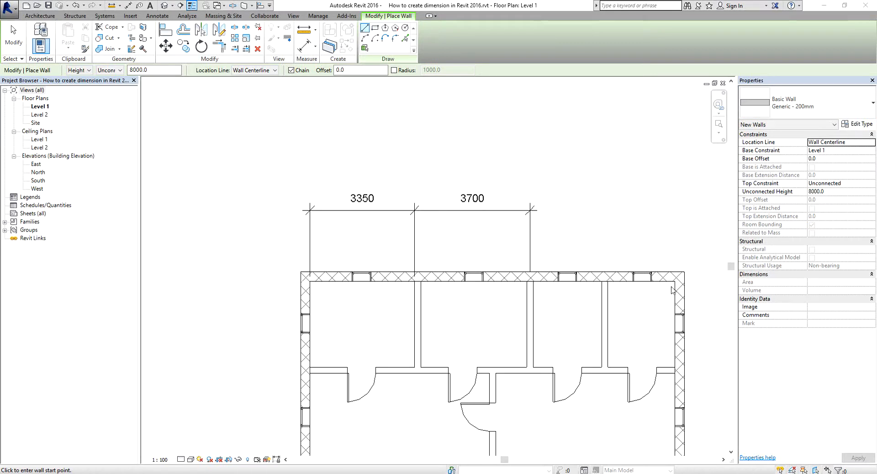
pyautogui.scroll(-2, 449, 246)
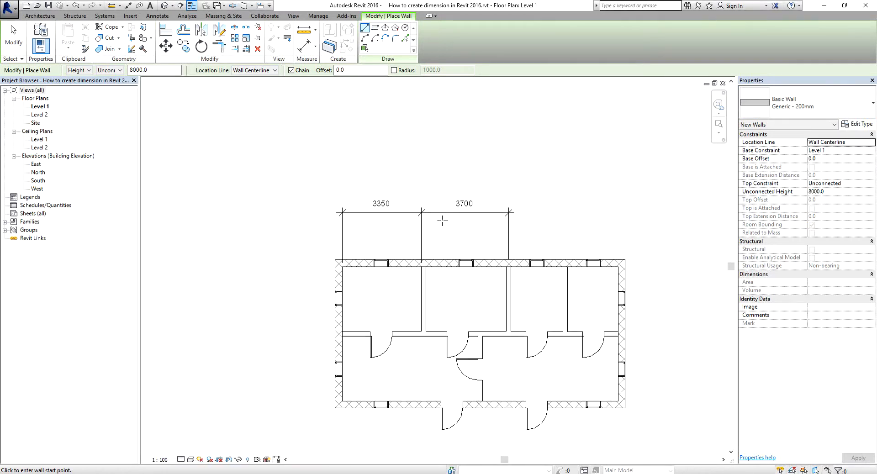
pyautogui.scroll(3, 344, 323)
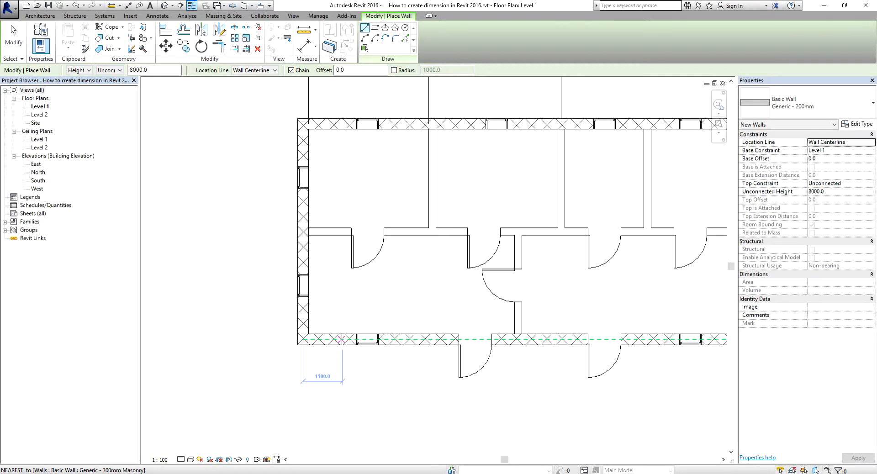
pyautogui.write('3')
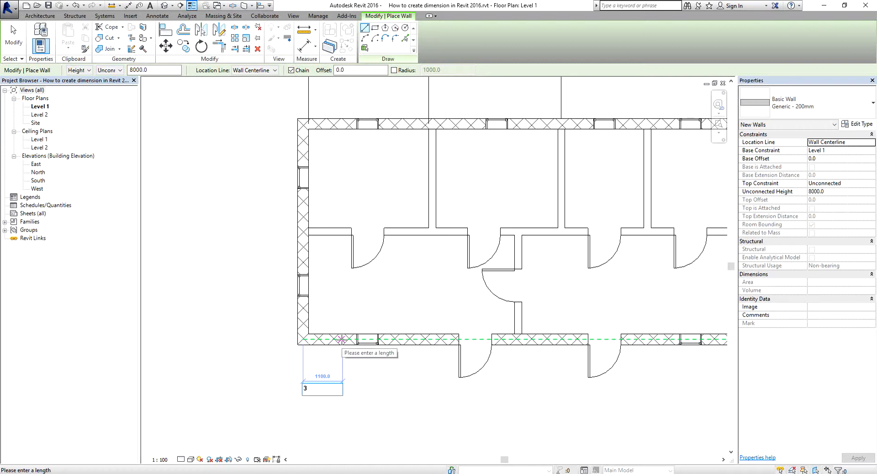
pyautogui.write('600')
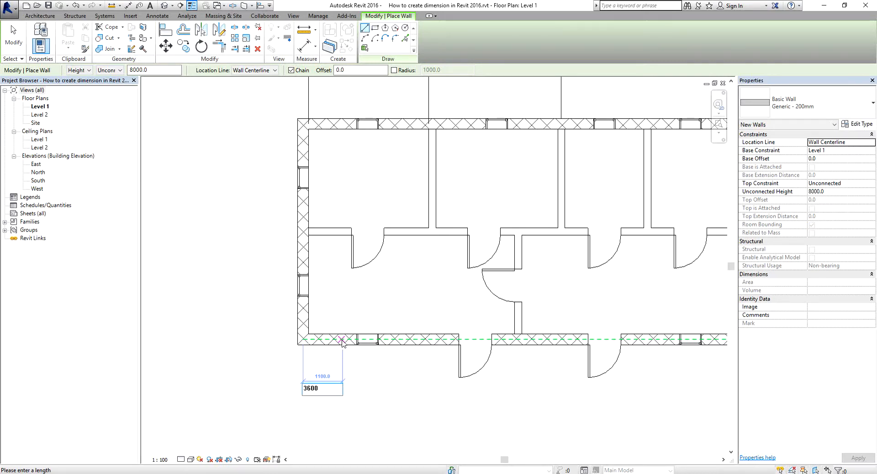
pyautogui.press('Return')
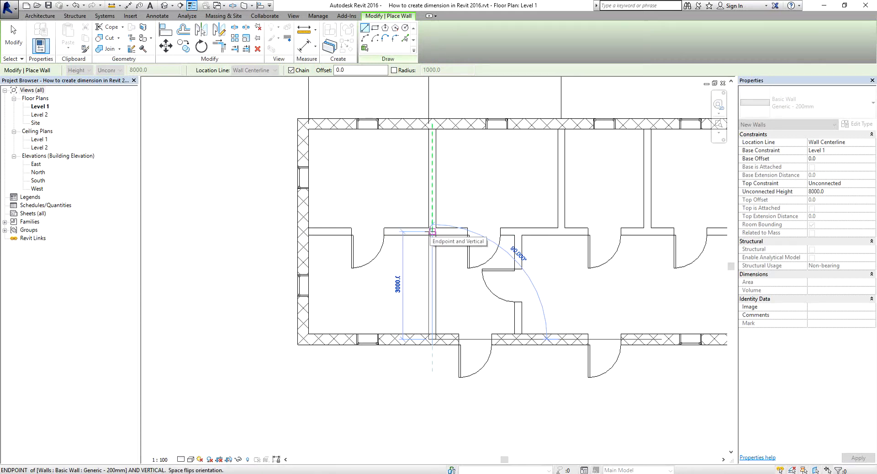
pyautogui.click(432, 232)
pyautogui.press('Escape')
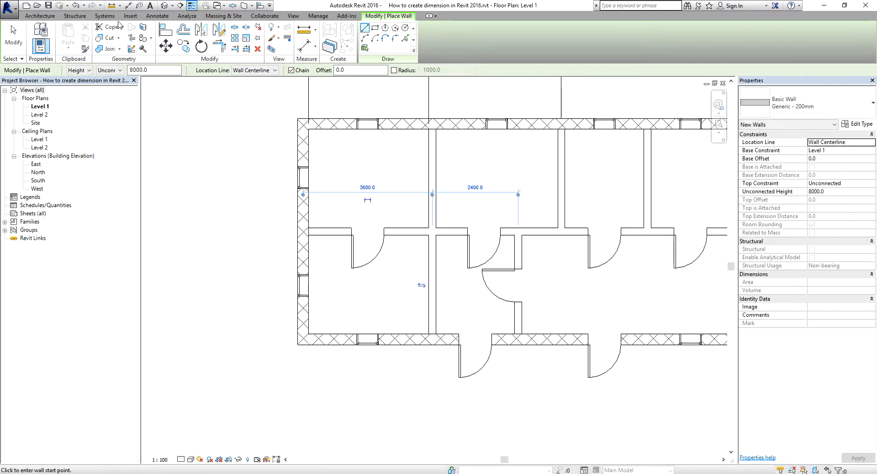
# Start an aligned dimension that references wall faces, using the outer and inner faces of the left exterior wall.
pyautogui.click(155, 16)
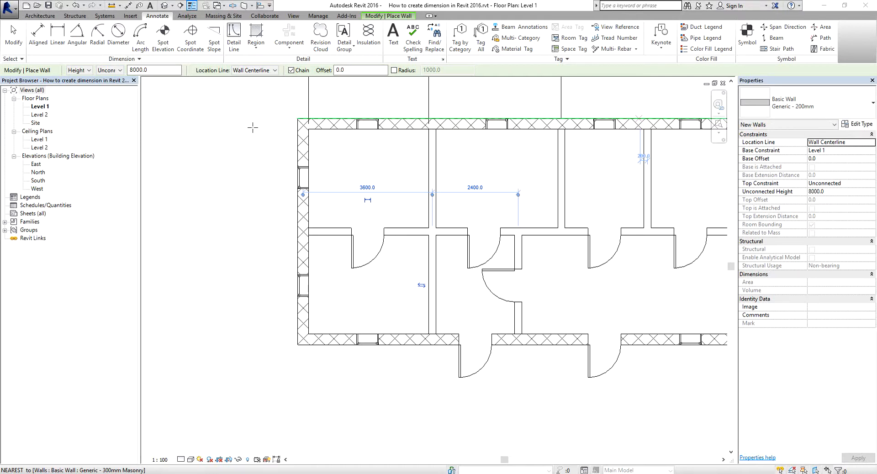
pyautogui.click(37, 32)
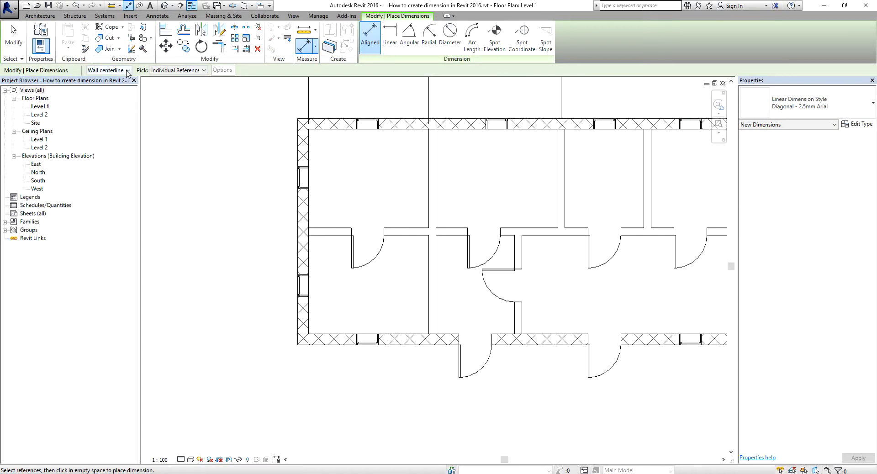
pyautogui.click(127, 70)
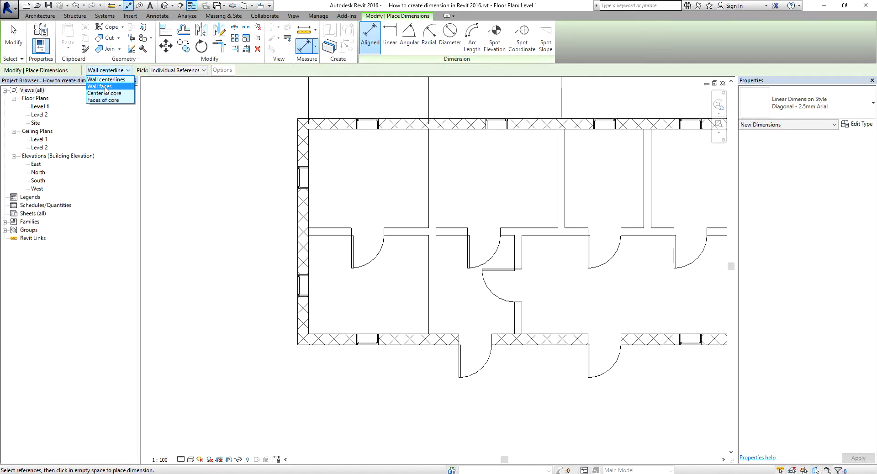
pyautogui.click(104, 86)
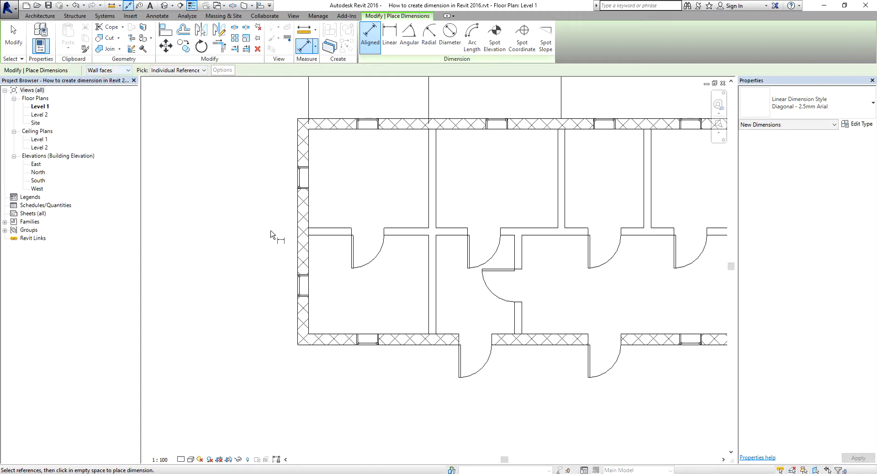
pyautogui.scroll(3, 274, 336)
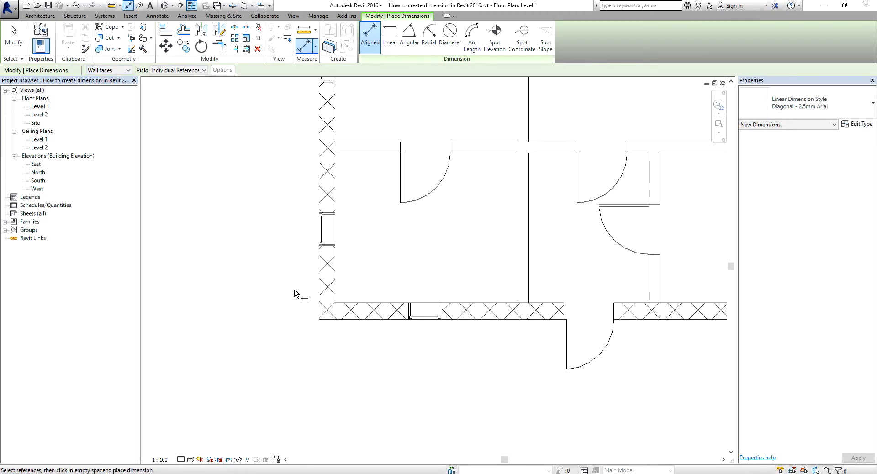
pyautogui.click(319, 278)
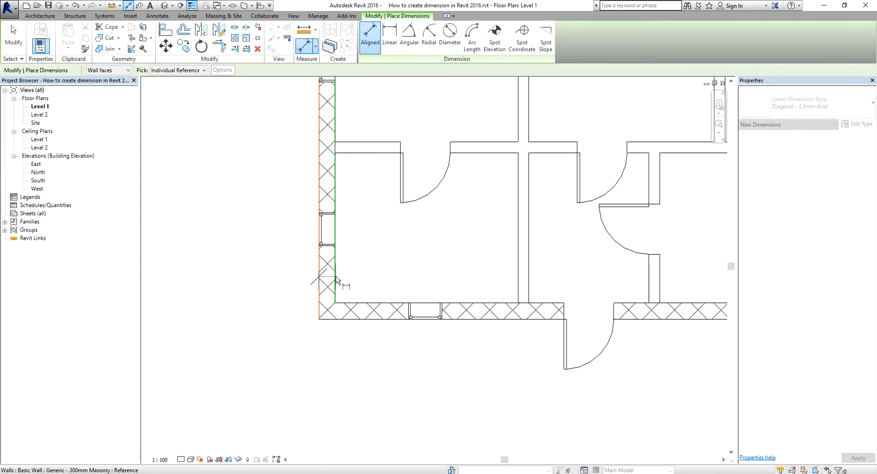
pyautogui.click(336, 279)
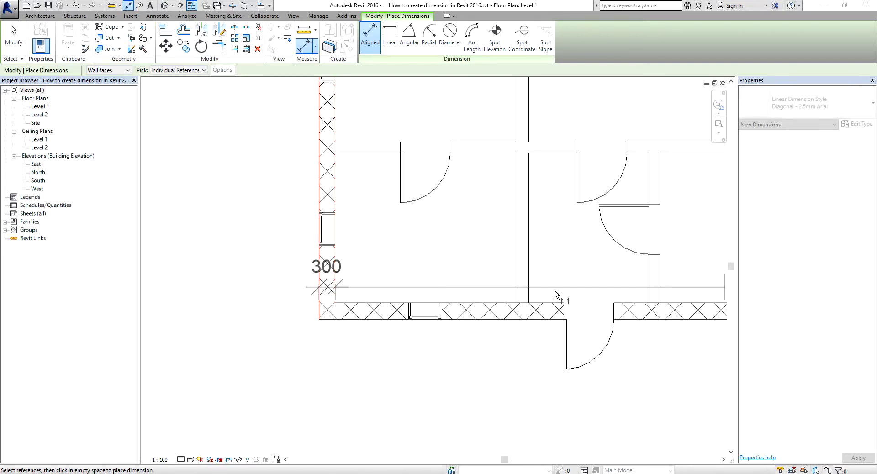
# Add both faces of each of the two lower interior partitions to the aligned dimension string.
pyautogui.moveTo(468, 259); pyautogui.dragTo(406, 241, button='middle')
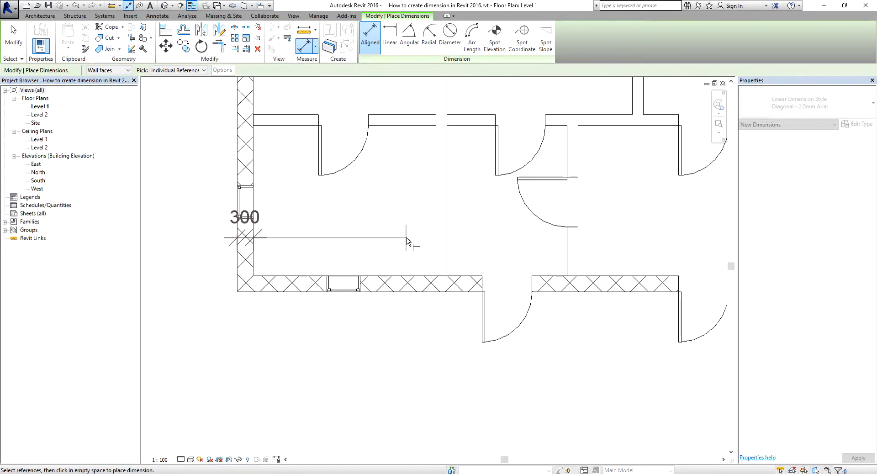
pyautogui.click(436, 249)
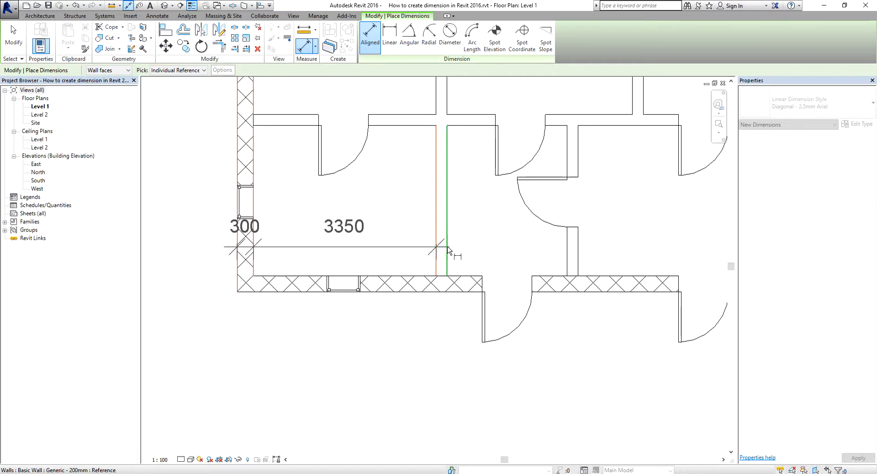
pyautogui.click(447, 249)
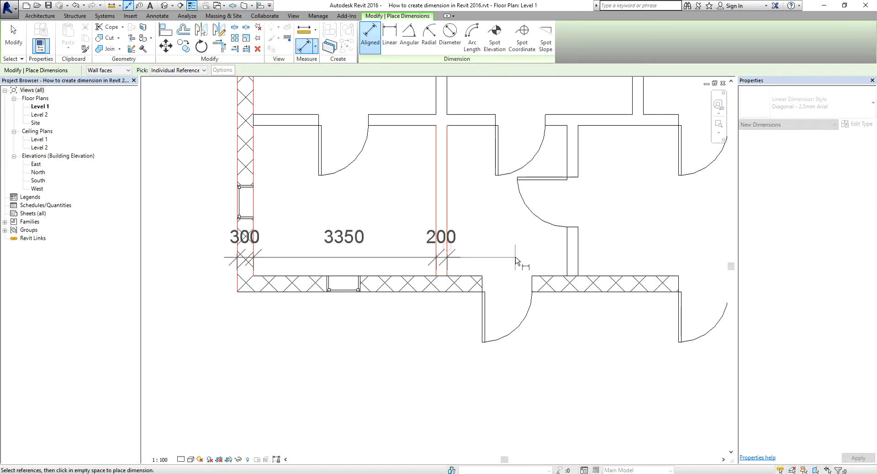
pyautogui.moveTo(525, 261); pyautogui.dragTo(473, 256, button='middle')
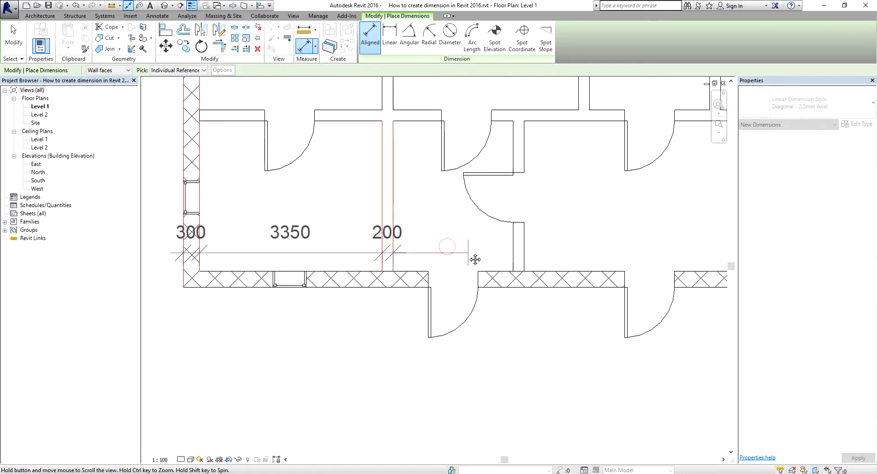
pyautogui.click(512, 251)
pyautogui.click(525, 249)
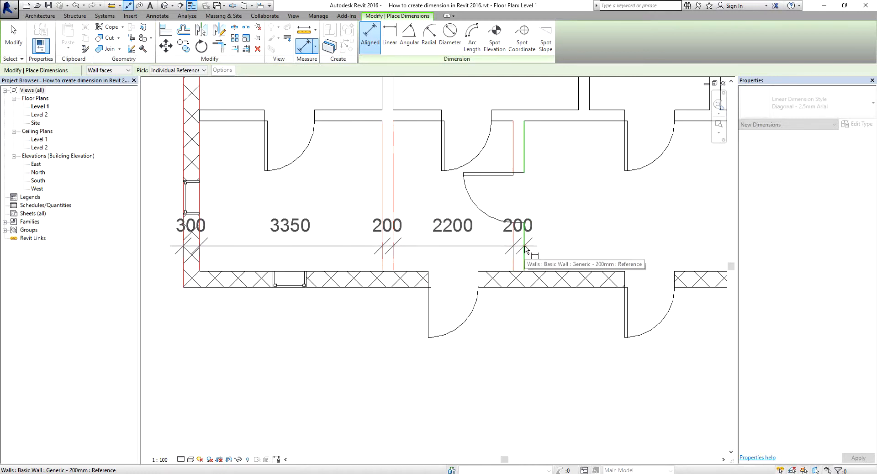
# Add both faces of the right exterior wall to the dimension string and place it below the building.
pyautogui.scroll(-2, 533, 250)
pyautogui.moveTo(534, 249); pyautogui.dragTo(346, 232, button='middle')
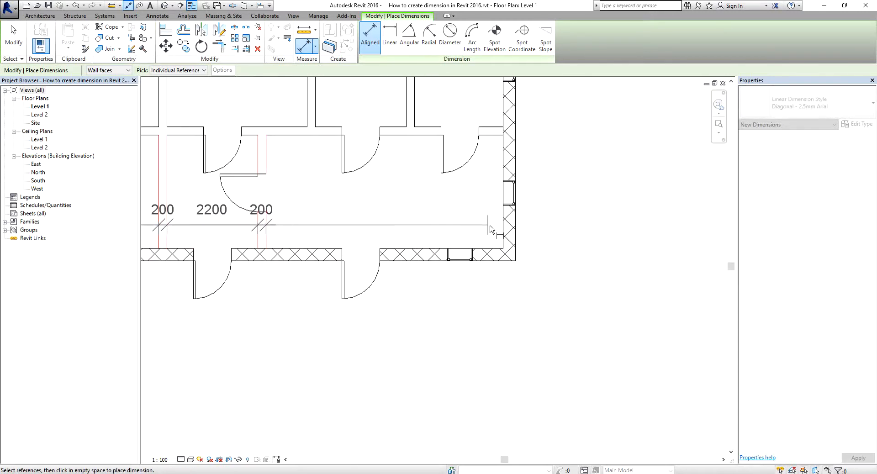
pyautogui.click(511, 231)
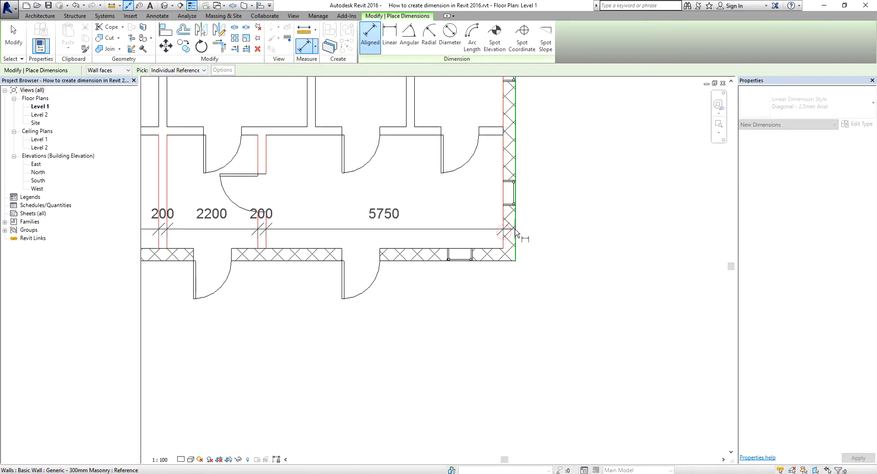
pyautogui.click(516, 234)
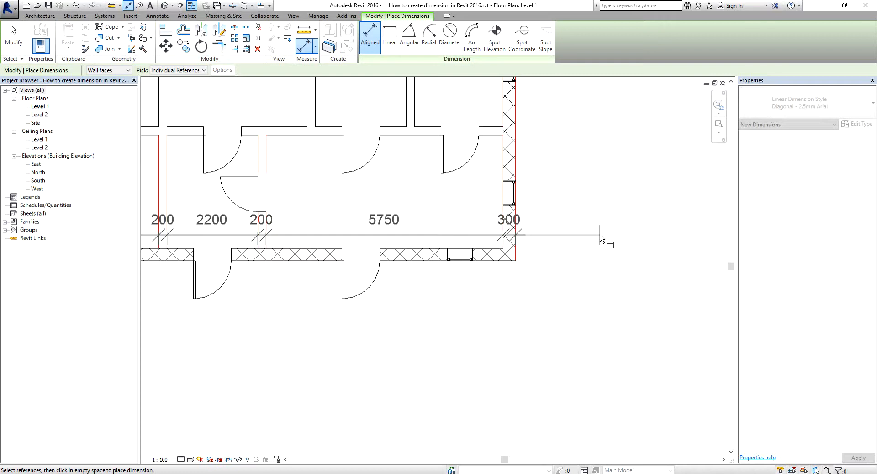
pyautogui.moveTo(597, 239); pyautogui.dragTo(605, 188, button='middle')
pyautogui.scroll(-2, 602, 223)
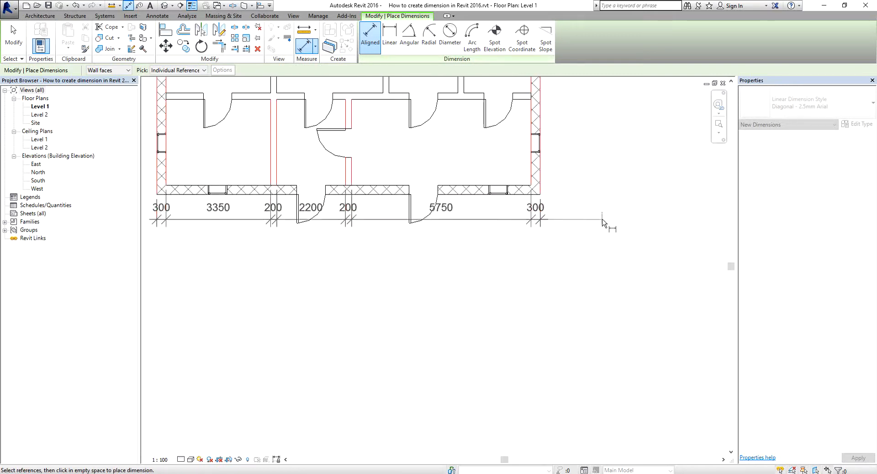
pyautogui.scroll(-2, 602, 223)
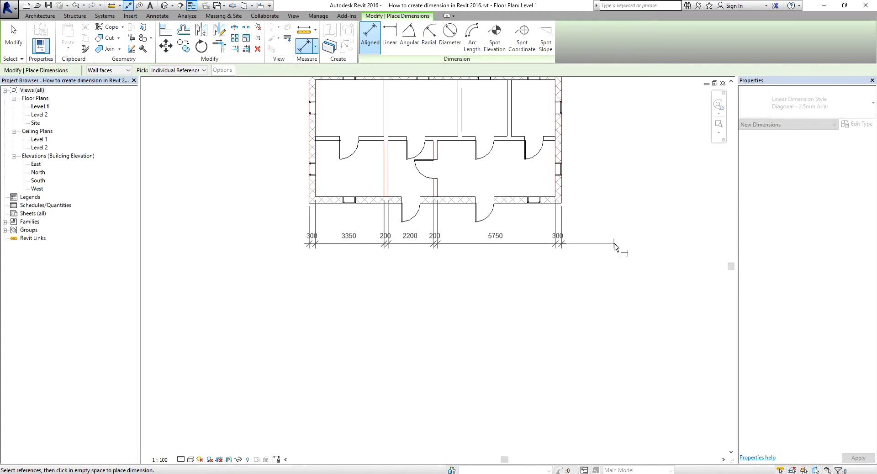
pyautogui.click(614, 246)
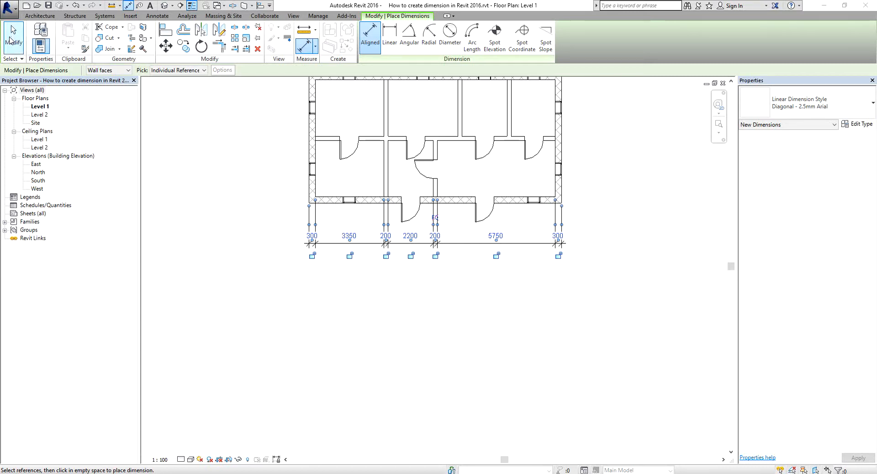
# Switch the aligned dimension's picking mode to Entire Walls, keeping Wall faces as the reference.
pyautogui.click(115, 72)
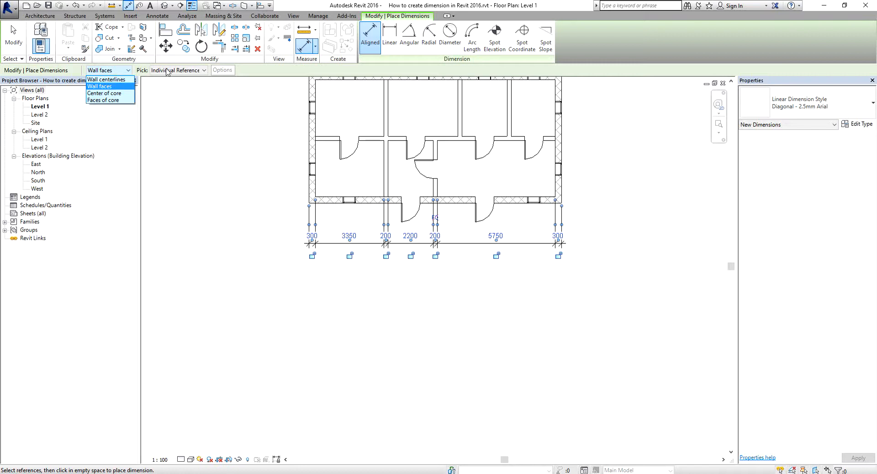
pyautogui.click(148, 74)
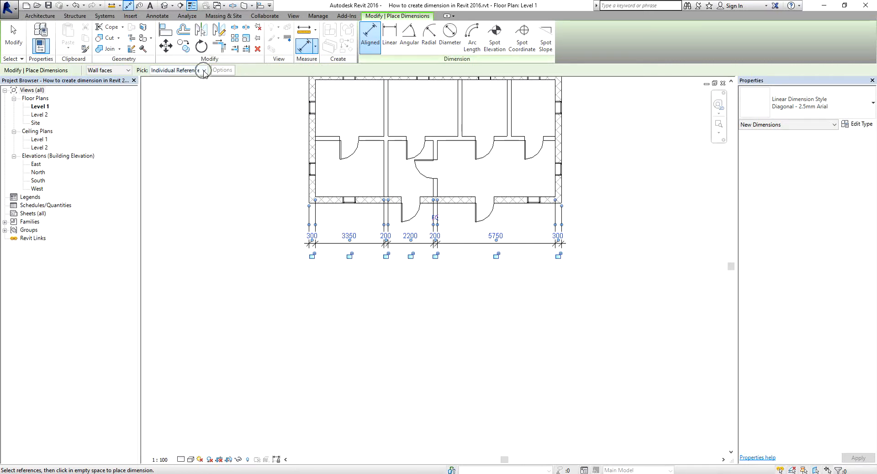
pyautogui.click(204, 71)
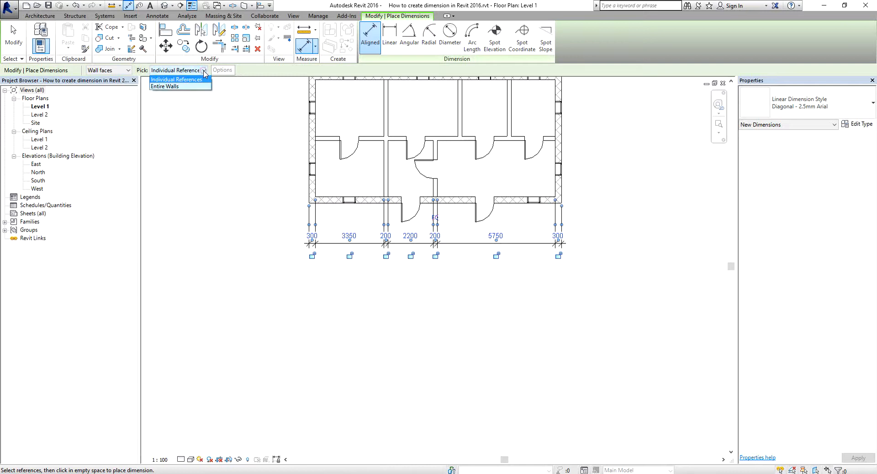
pyautogui.click(181, 88)
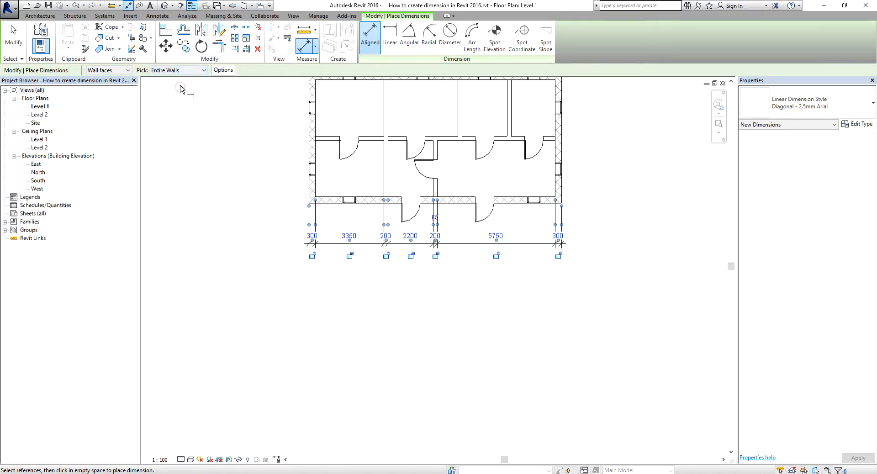
# Configure the automatic dimension options to reference Openings by Widths.
pyautogui.click(225, 72)
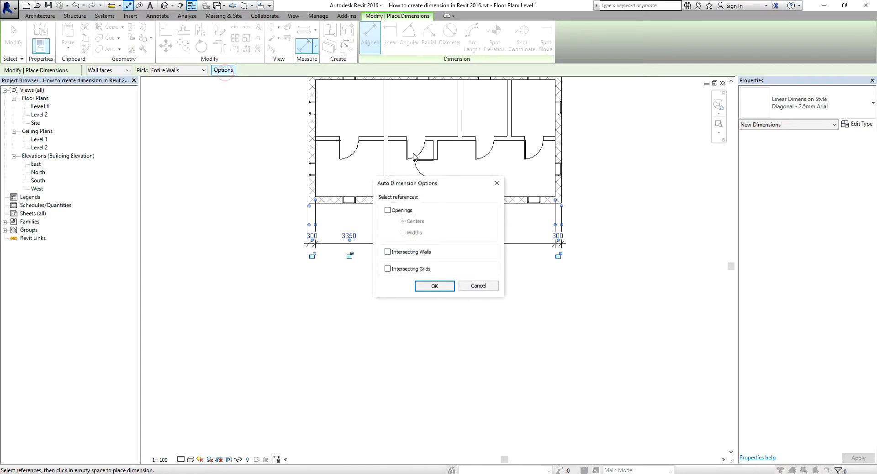
pyautogui.moveTo(404, 190); pyautogui.dragTo(419, 288)
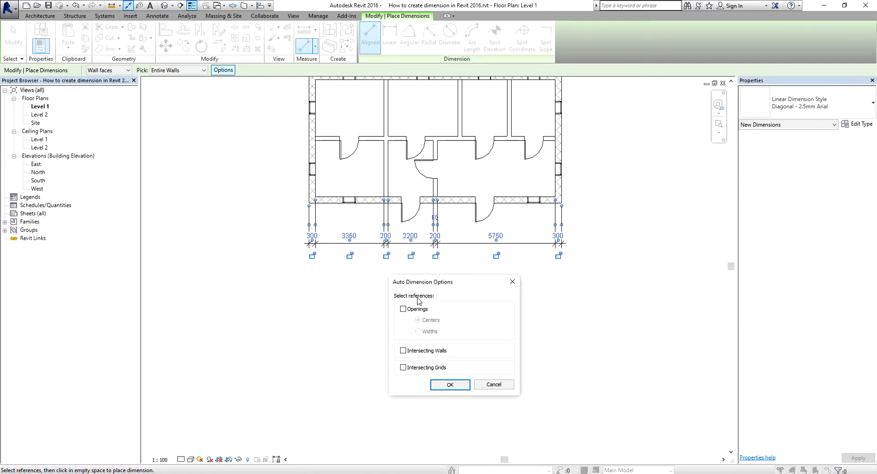
pyautogui.click(403, 309)
pyautogui.click(430, 335)
pyautogui.click(452, 389)
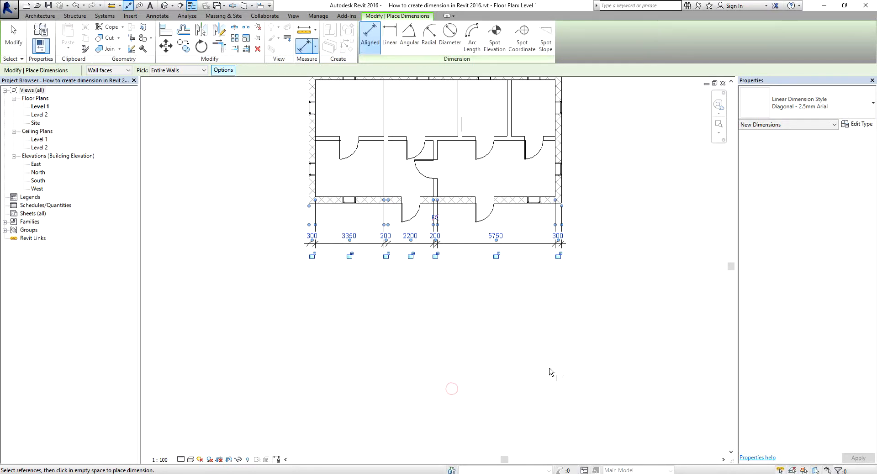
# Dimension the entire lower exterior wall with its opening widths, place the string below the existing dimensions, and end the command.
pyautogui.moveTo(538, 356); pyautogui.dragTo(534, 334, button='middle')
pyautogui.scroll(2, 520, 324)
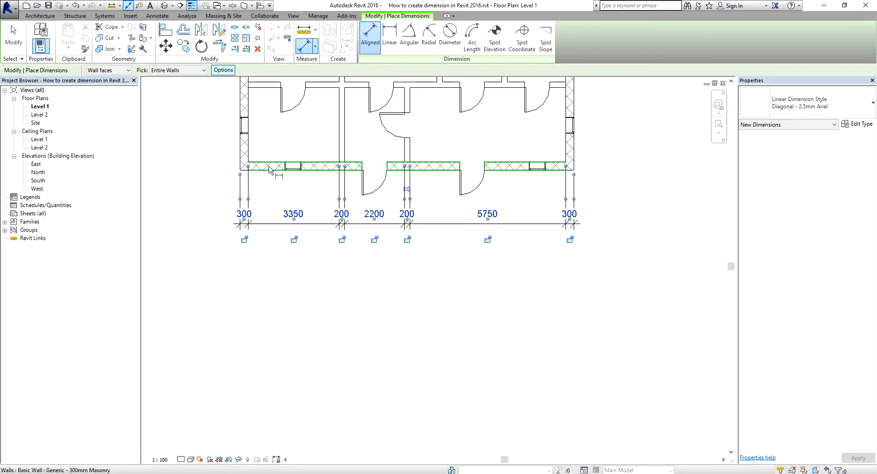
pyautogui.press('ctrl')
pyautogui.press('ctrl')
pyautogui.press('ctrl')
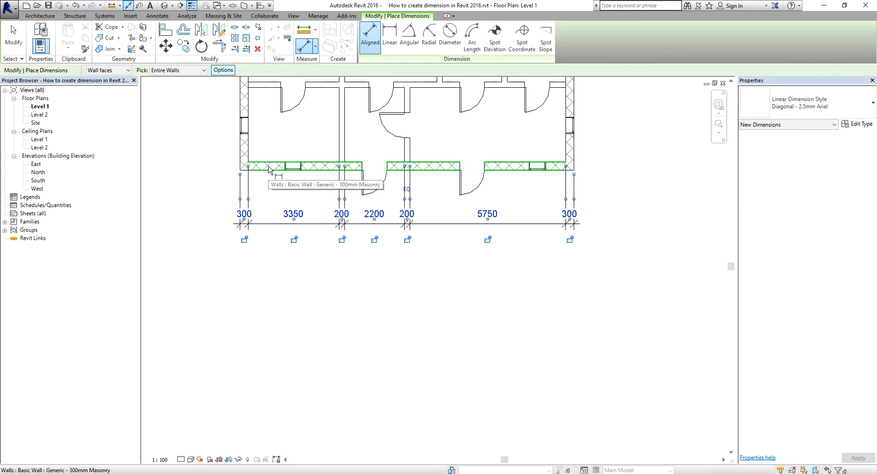
pyautogui.click(268, 169)
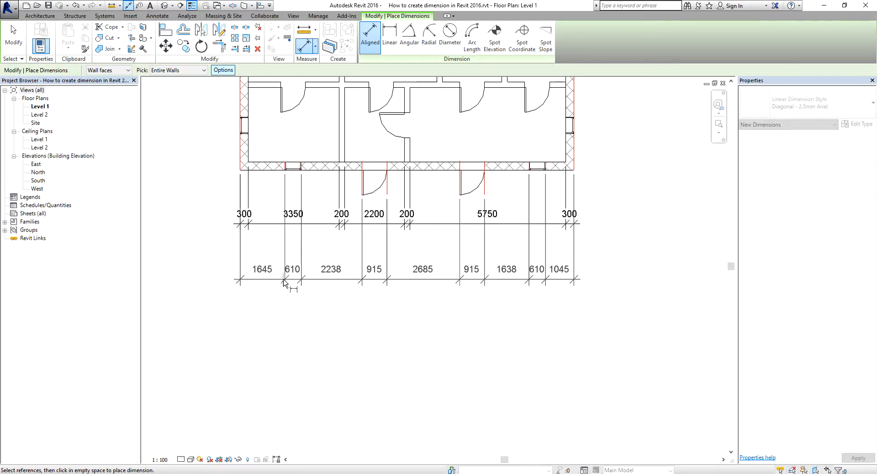
pyautogui.click(338, 277)
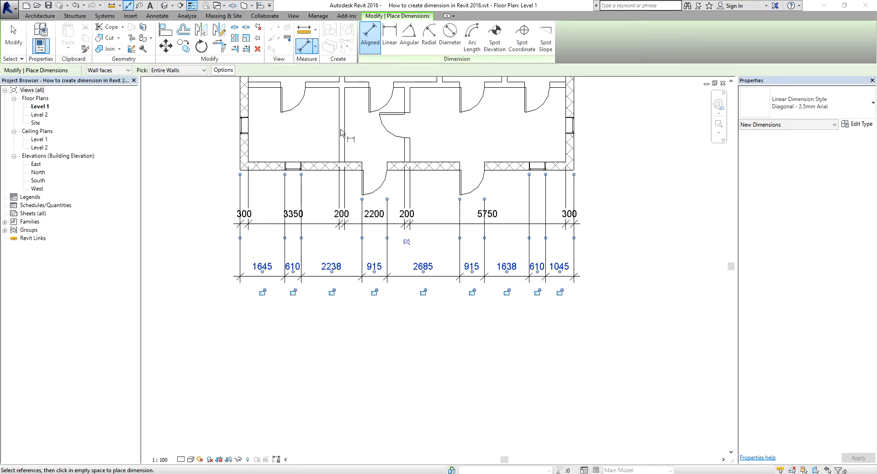
pyautogui.click(15, 36)
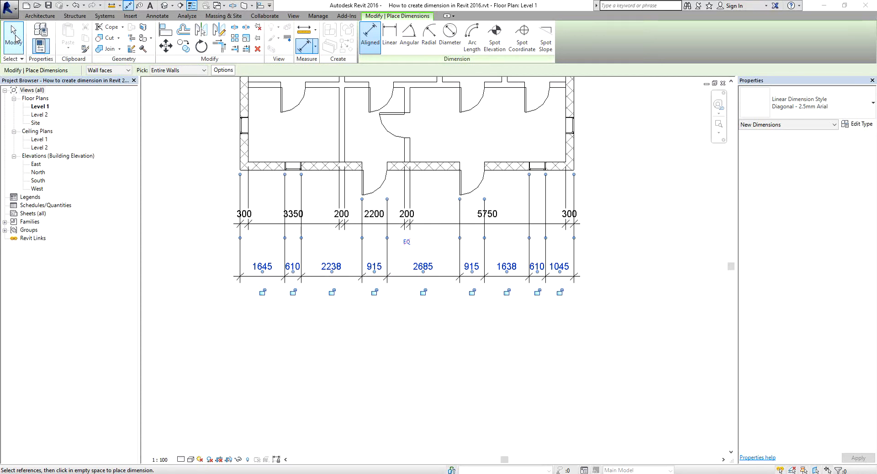
pyautogui.click(15, 37)
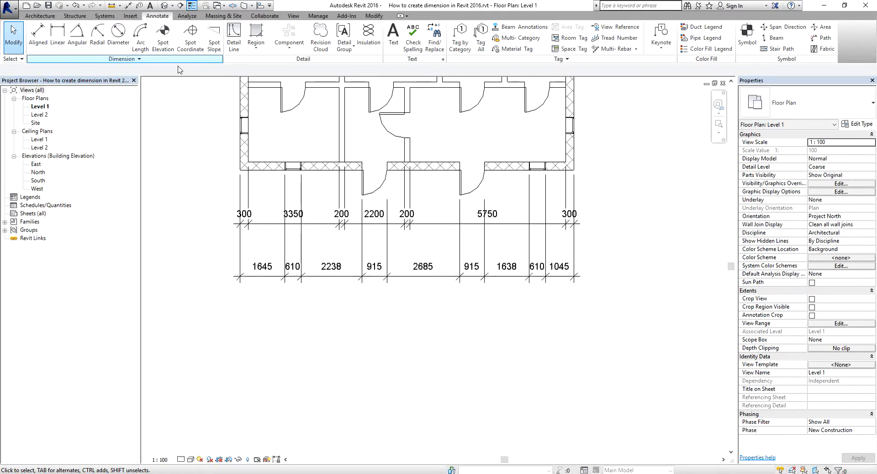
# Start a new aligned dimension using the Diagonal - 2.5mm Arial linear dimension style.
pyautogui.click(41, 35)
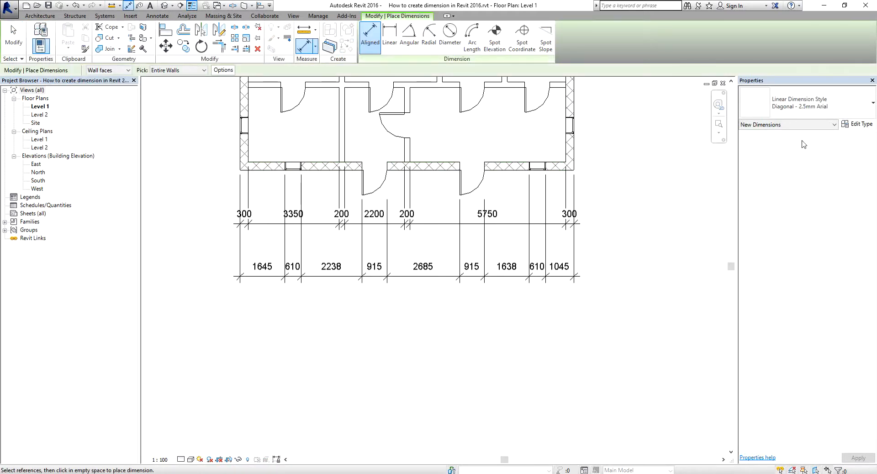
pyautogui.click(863, 125)
pyautogui.press('ctrl')
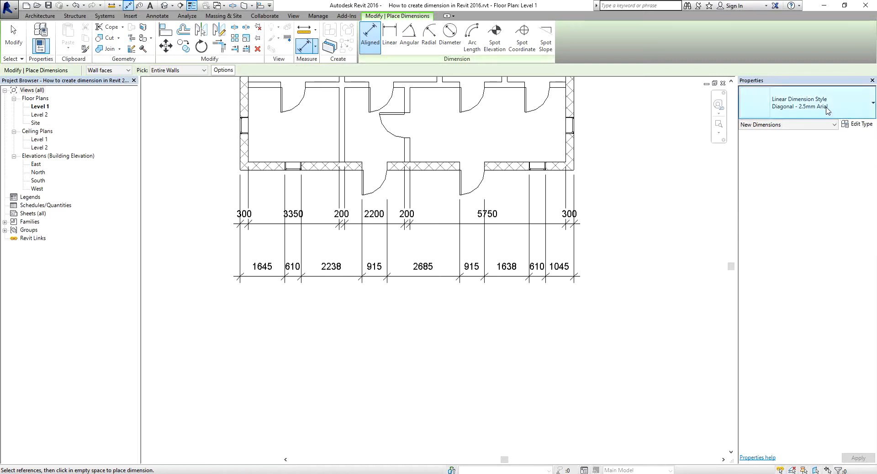
pyautogui.click(828, 110)
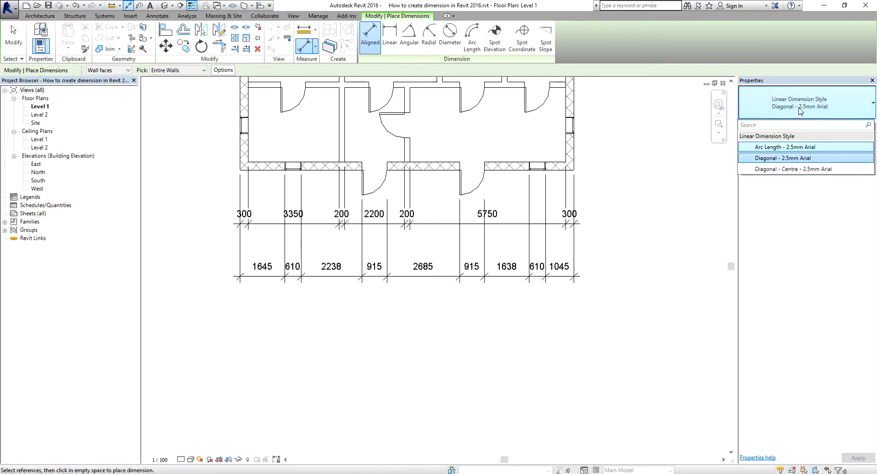
pyautogui.press('ctrl')
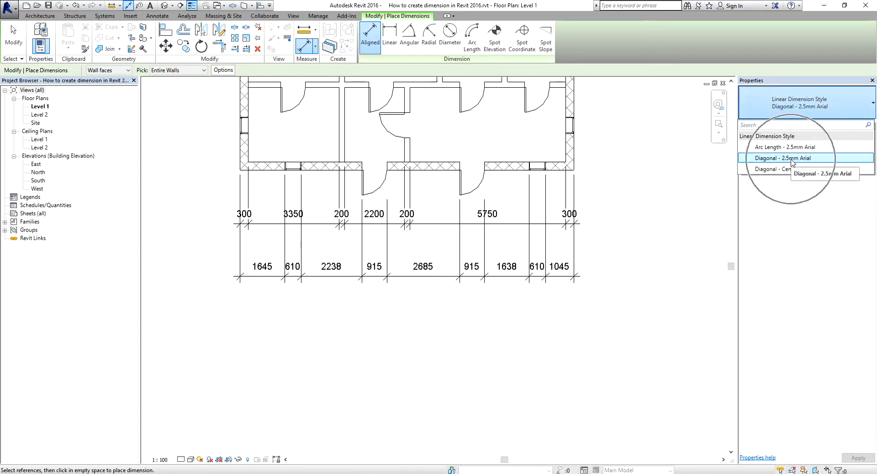
pyautogui.press('ctrl')
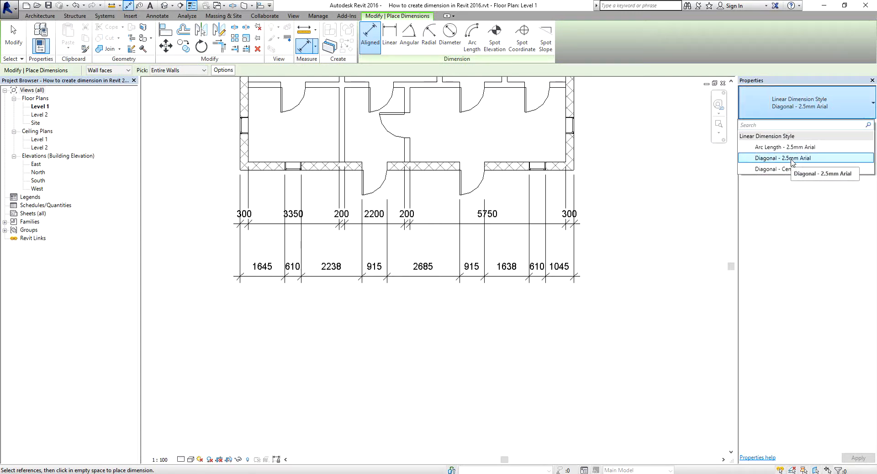
pyautogui.press('ctrl')
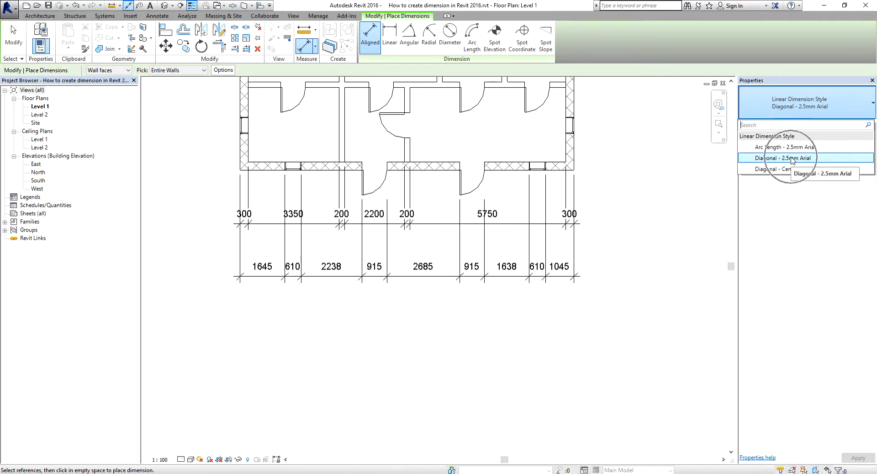
pyautogui.click(792, 159)
pyautogui.press('ctrl')
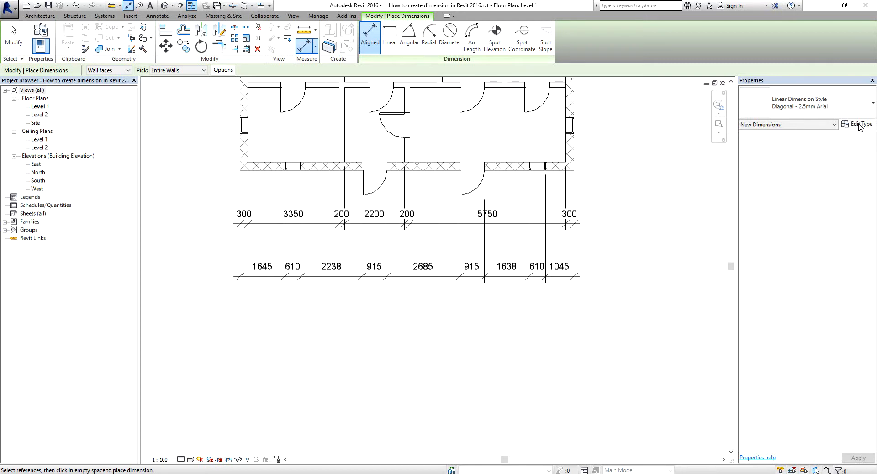
# Set the Diagonal - 2.5mm Arial type's Witness Line Control to Fixed to Dimension Line and apply it to the plan's dimensions.
pyautogui.click(858, 124)
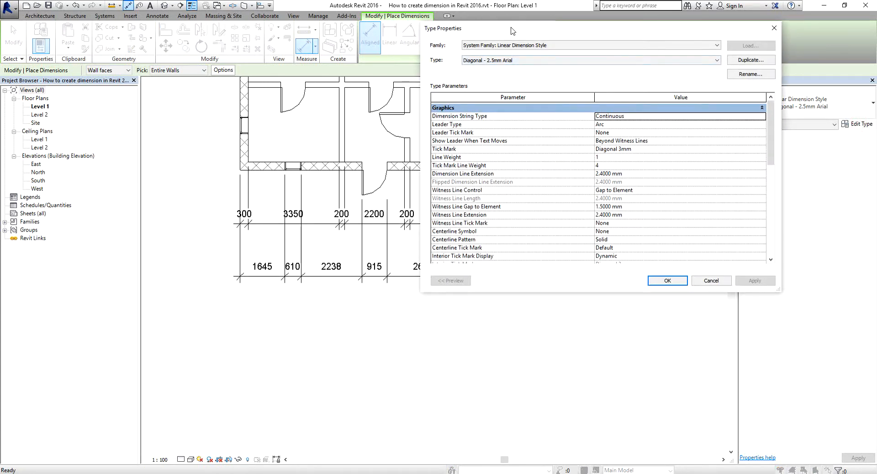
pyautogui.moveTo(452, 24); pyautogui.dragTo(265, 98)
pyautogui.press('ctrl')
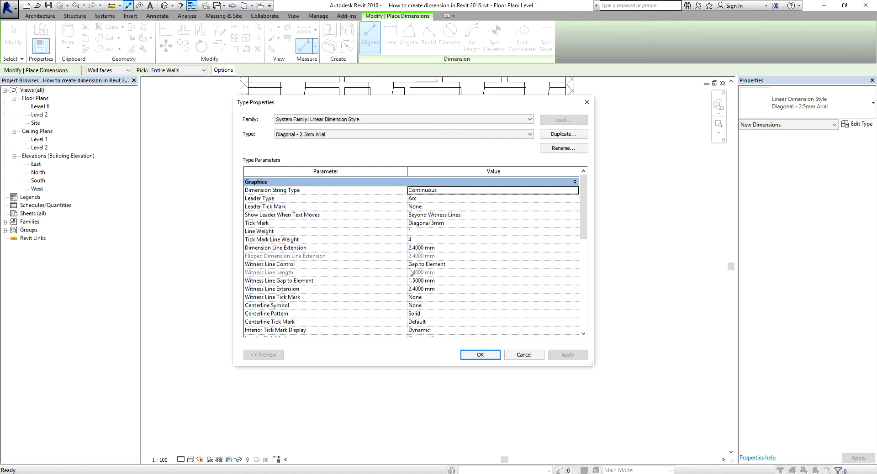
pyautogui.click(445, 265)
pyautogui.click(574, 265)
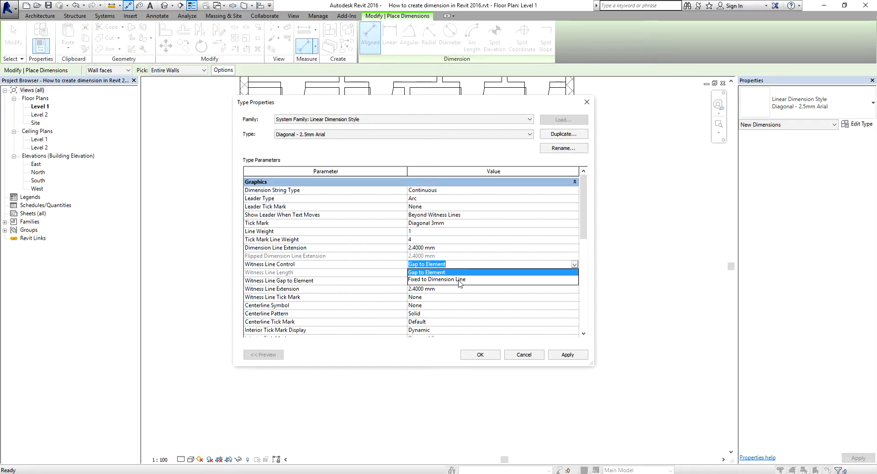
pyautogui.click(459, 280)
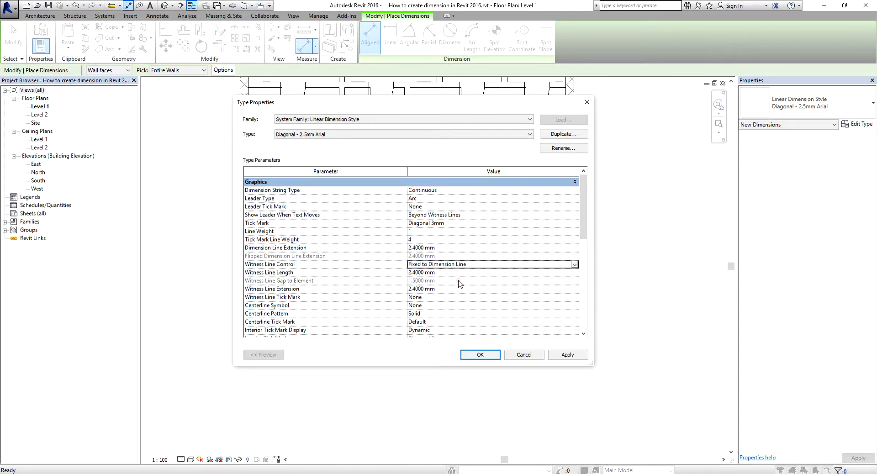
pyautogui.click(480, 355)
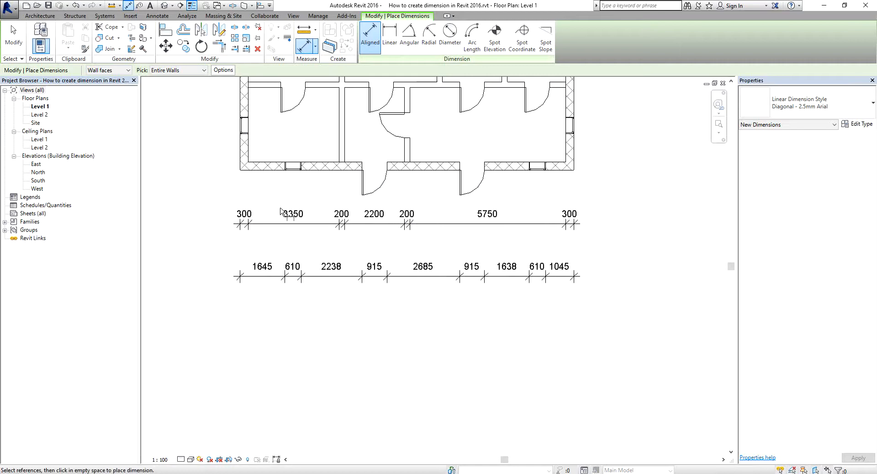
pyautogui.scroll(-2, 425, 226)
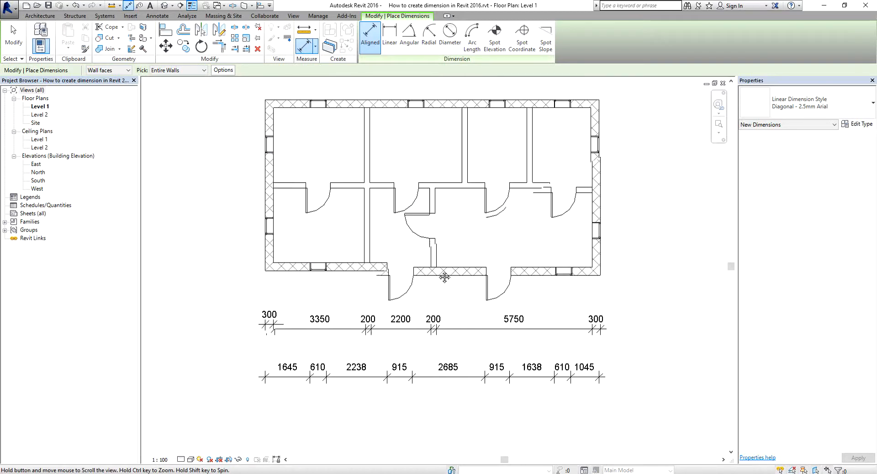
pyautogui.scroll(-1, 438, 288)
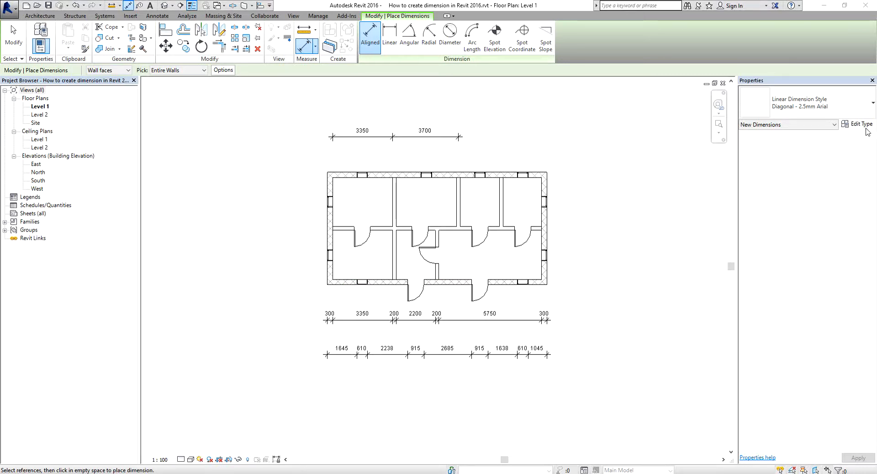
# Duplicate the Diagonal - 2.5mm Arial dimension type under the name Diagonal - 3.5mm Arial.
pyautogui.press('ctrl')
pyautogui.press('ctrl')
pyautogui.press('ctrl')
pyautogui.click(866, 127)
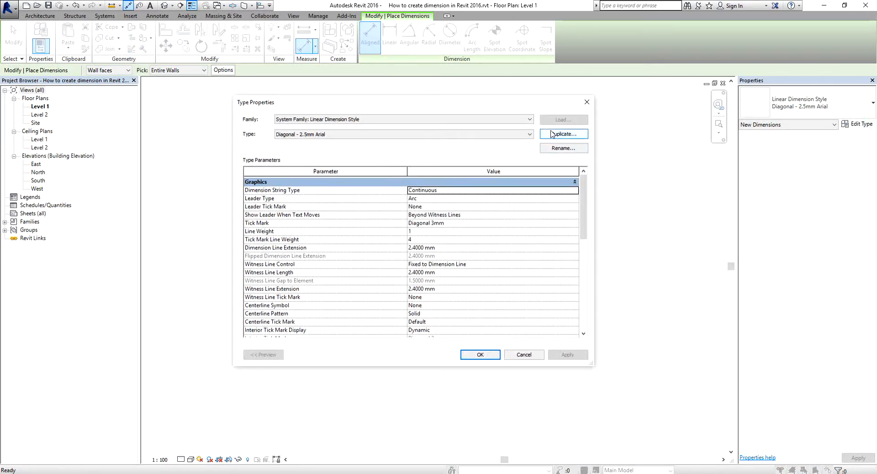
pyautogui.moveTo(584, 222); pyautogui.dragTo(588, 300)
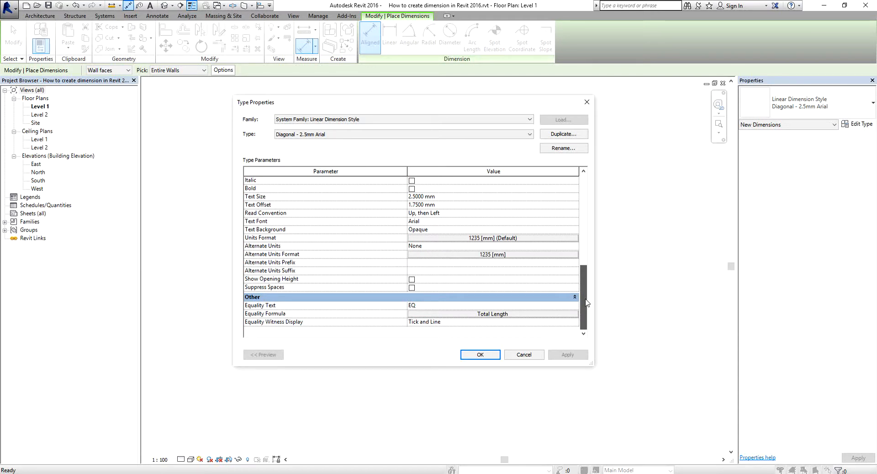
pyautogui.scroll(12, 503, 274)
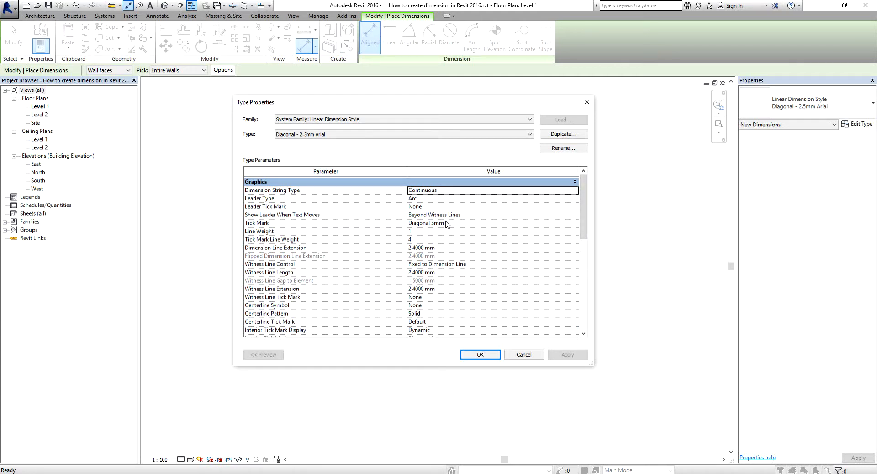
pyautogui.click(562, 136)
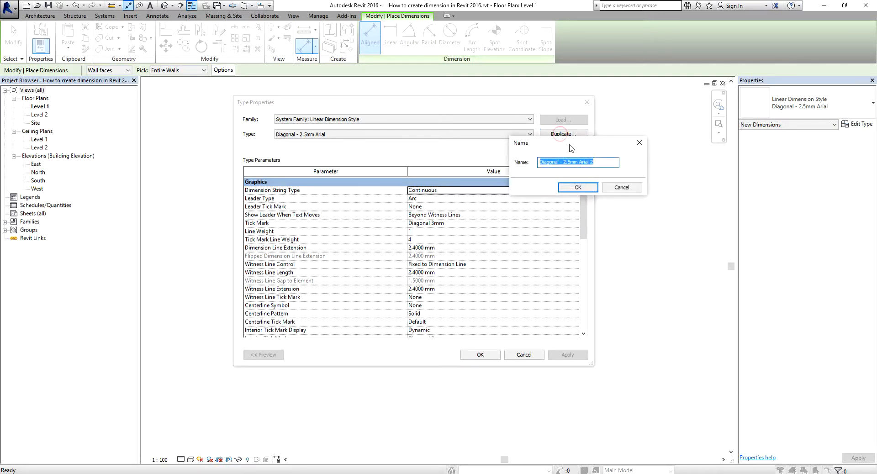
pyautogui.moveTo(528, 200); pyautogui.dragTo(516, 216)
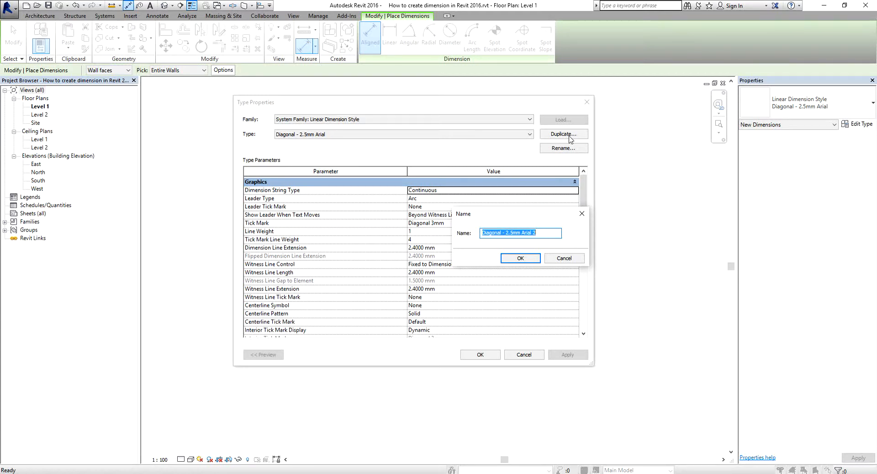
pyautogui.click(516, 237)
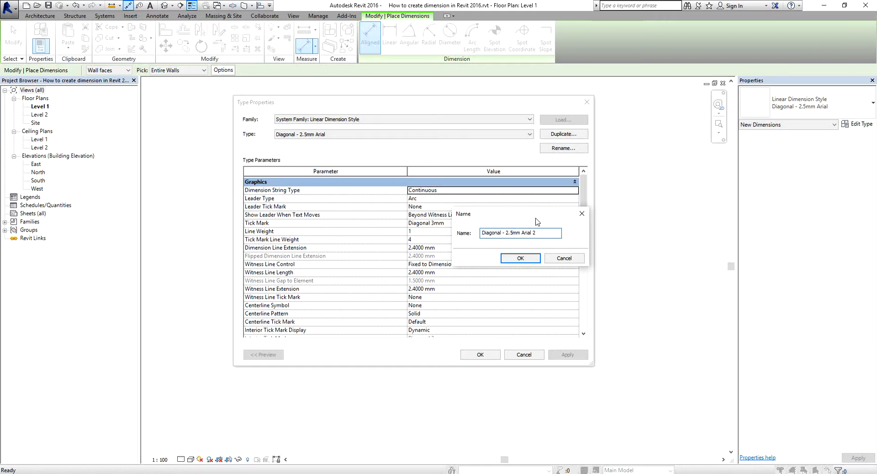
pyautogui.press('BackSpace')
pyautogui.write('3')
pyautogui.click(523, 258)
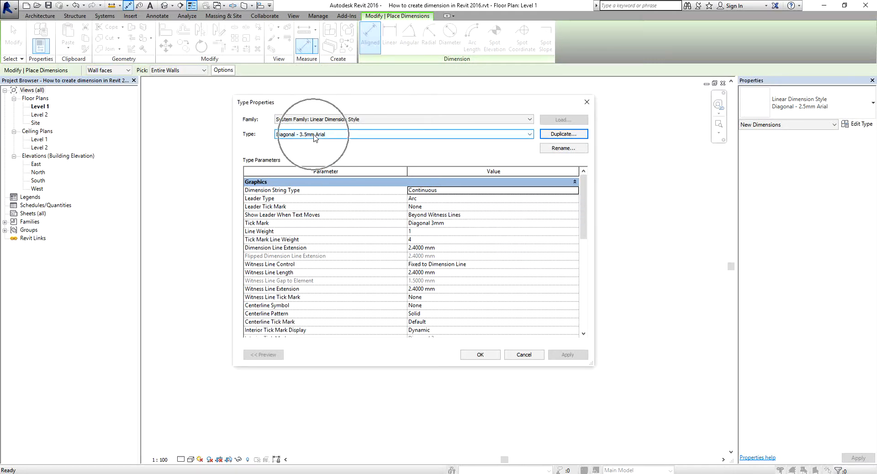
# Set the Diagonal - 3.5mm Arial type's text size to 3.5 mm and its color to Blue.
pyautogui.moveTo(584, 197); pyautogui.dragTo(578, 265)
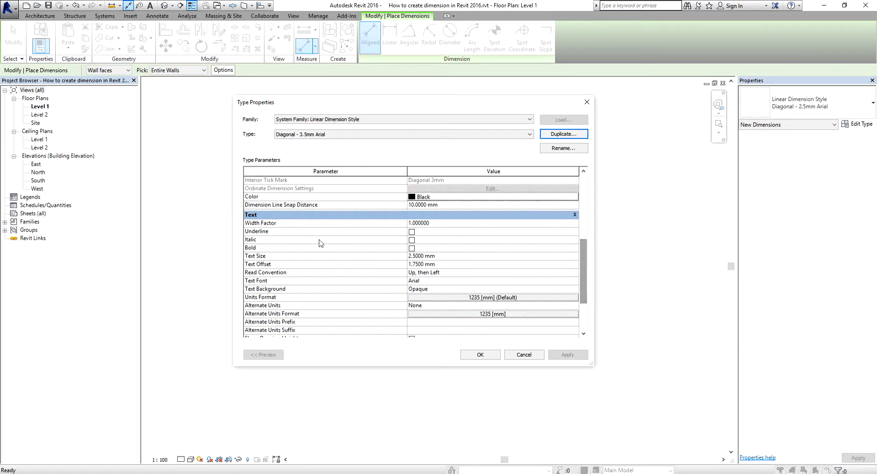
pyautogui.click(446, 257)
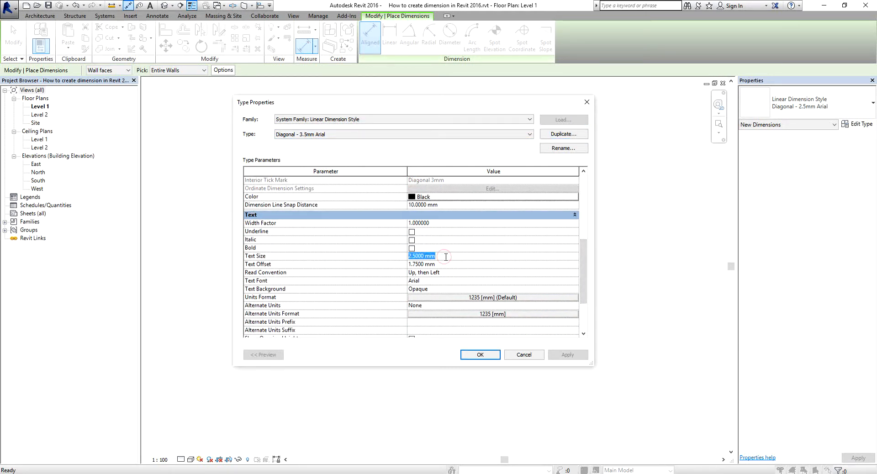
pyautogui.write('3.5')
pyautogui.click(470, 197)
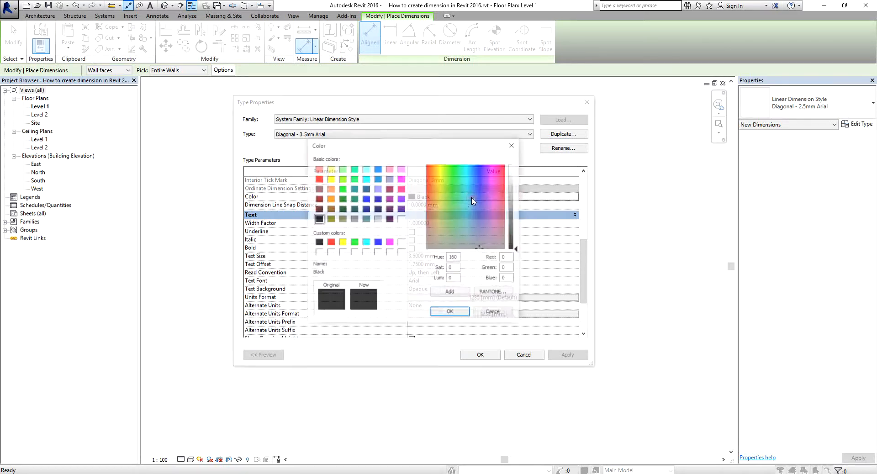
pyautogui.click(378, 242)
pyautogui.click(450, 312)
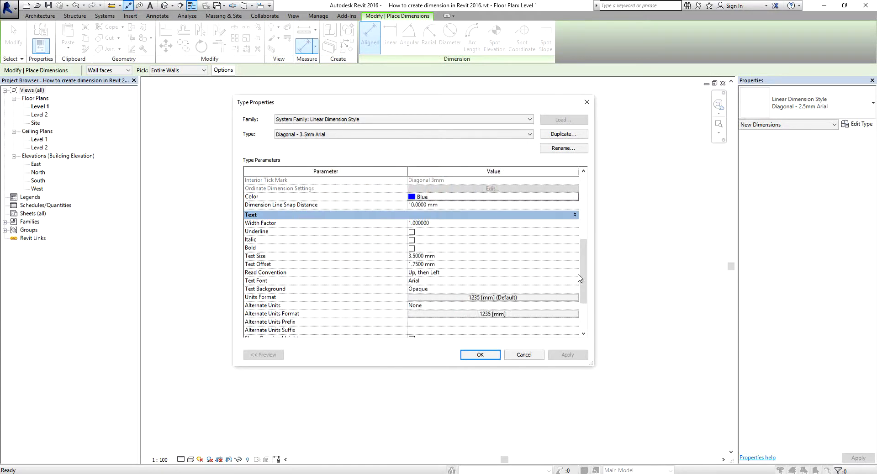
pyautogui.scroll(-2, 579, 277)
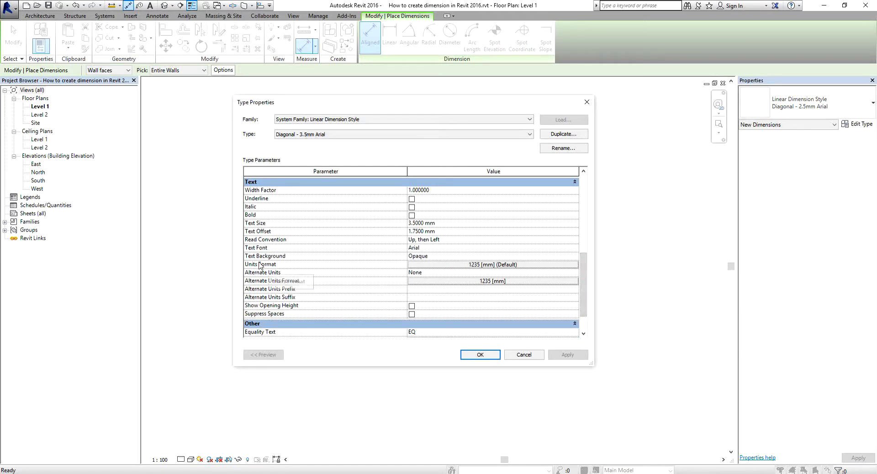
pyautogui.click(440, 265)
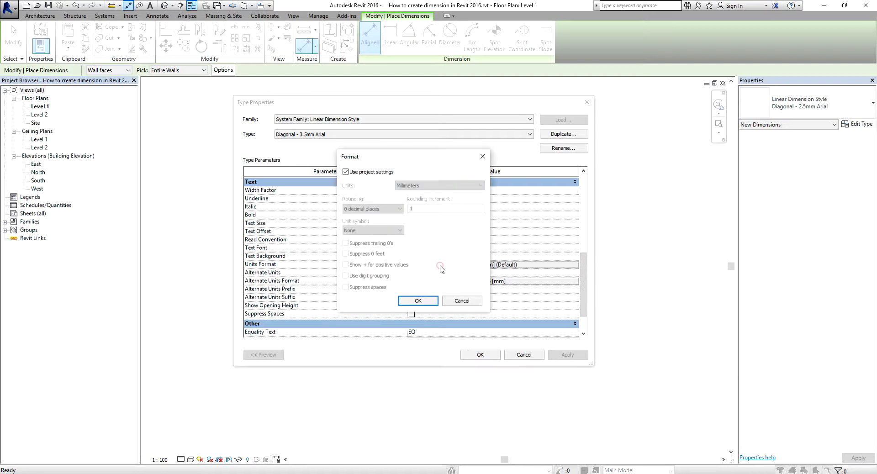
pyautogui.click(345, 173)
pyautogui.click(455, 299)
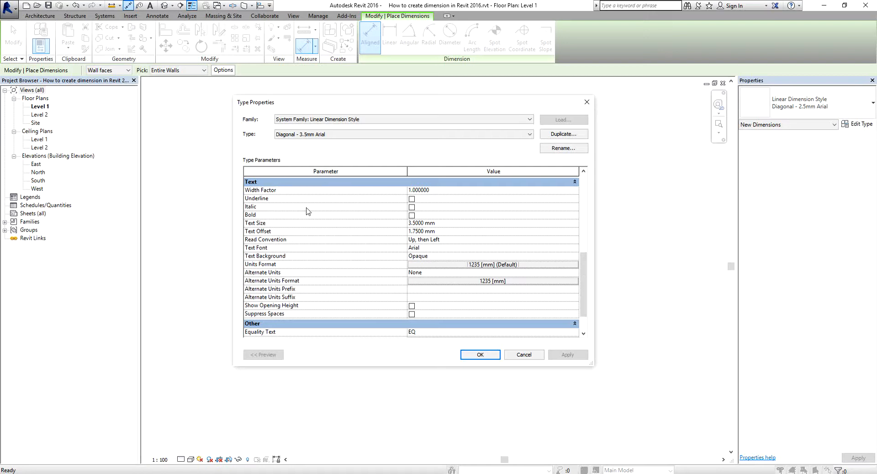
pyautogui.scroll(9, 592, 279)
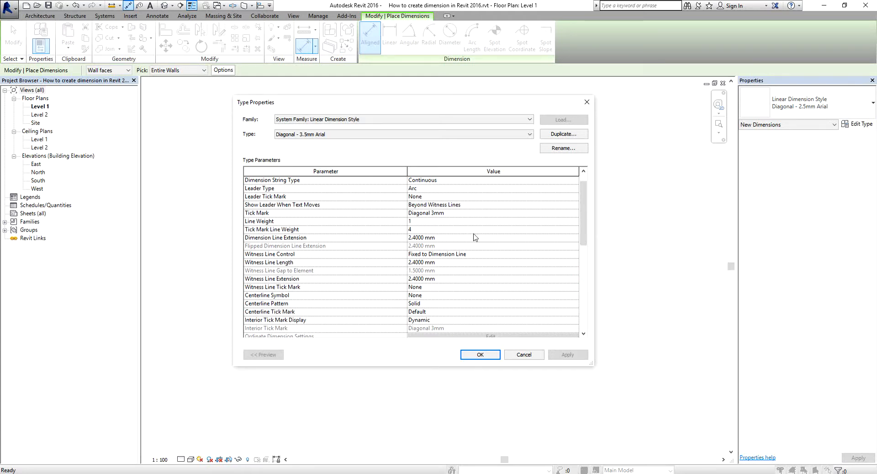
# Accept the Diagonal - 3.5mm Arial type and place an aligned dimension string for the plan's entire right-hand exterior wall, including its openings, outside the building.
pyautogui.click(480, 355)
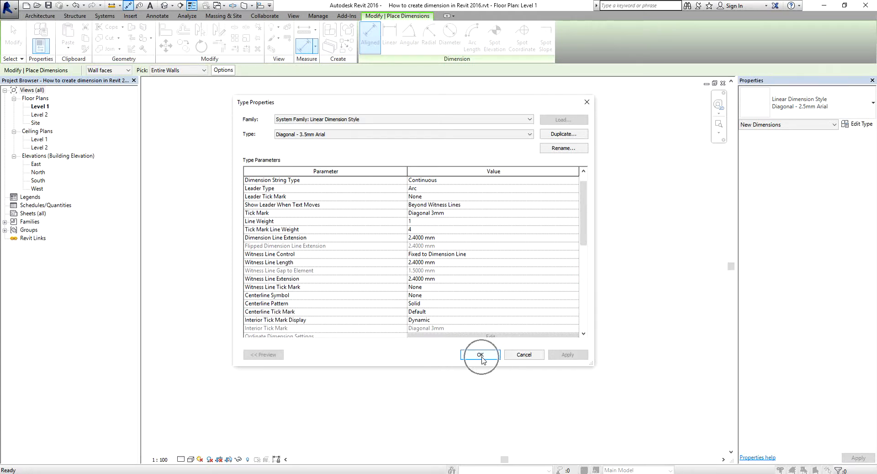
pyautogui.scroll(4, 548, 228)
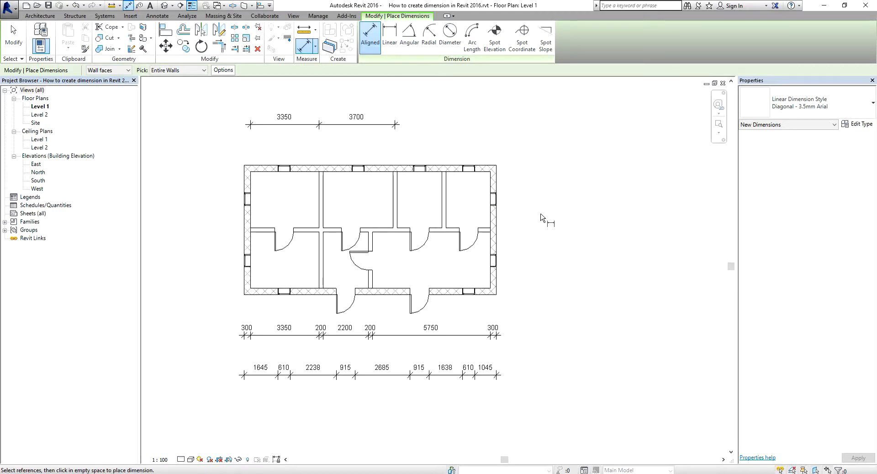
pyautogui.moveTo(540, 214); pyautogui.dragTo(548, 228, button='middle')
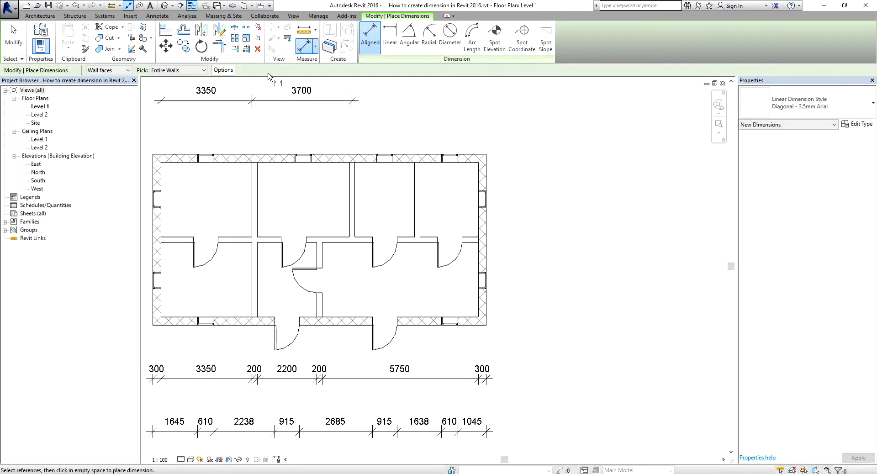
pyautogui.press('ctrl')
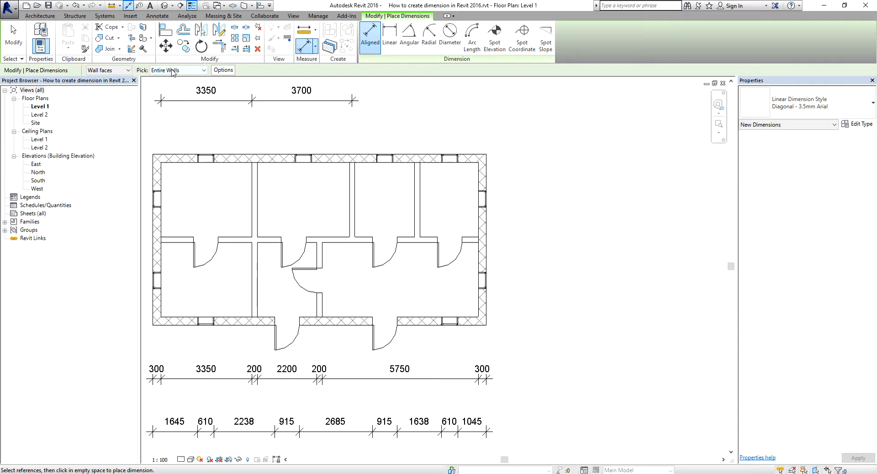
pyautogui.click(487, 223)
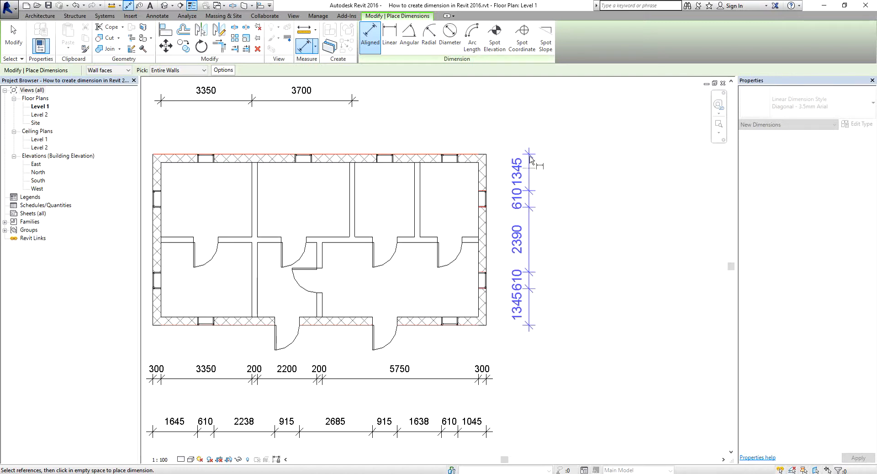
pyautogui.click(527, 130)
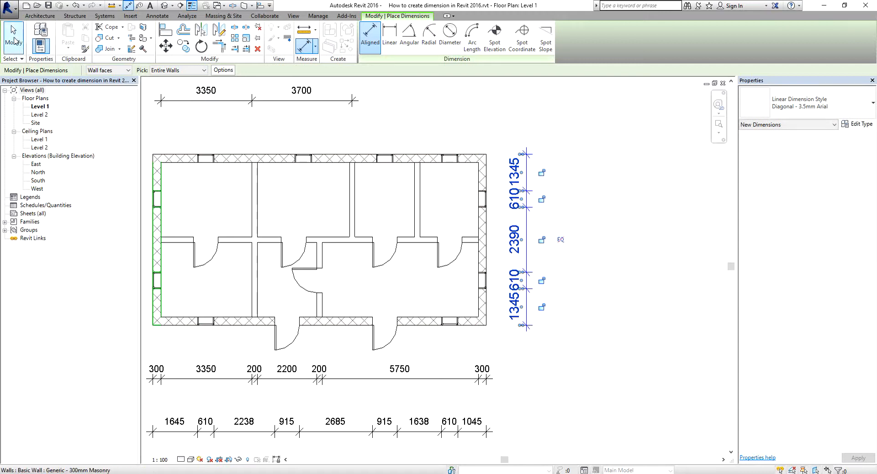
pyautogui.click(13, 40)
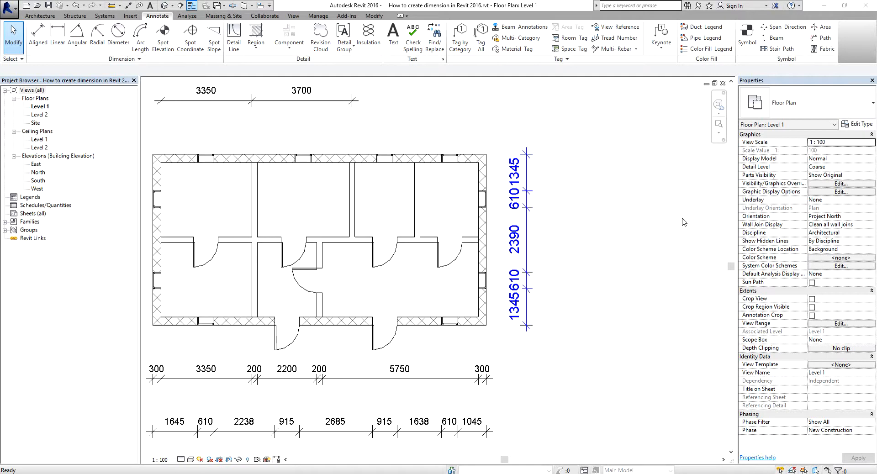
pyautogui.moveTo(592, 298); pyautogui.dragTo(692, 319, button='middle')
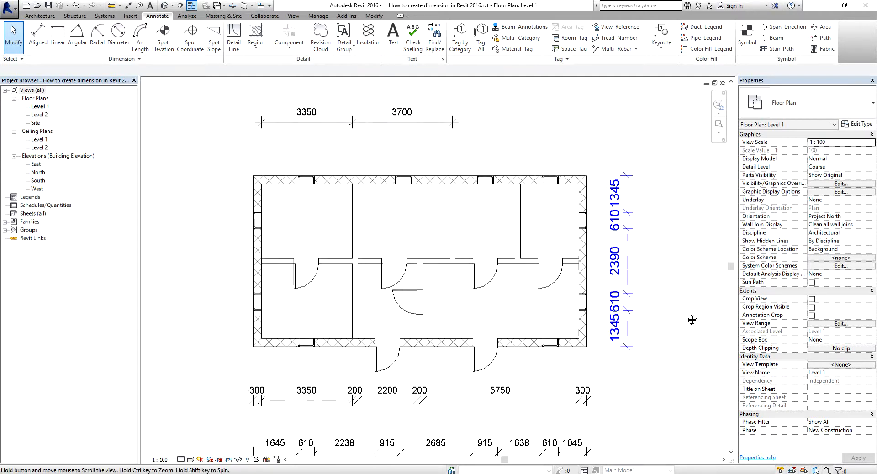
pyautogui.scroll(-3, 671, 285)
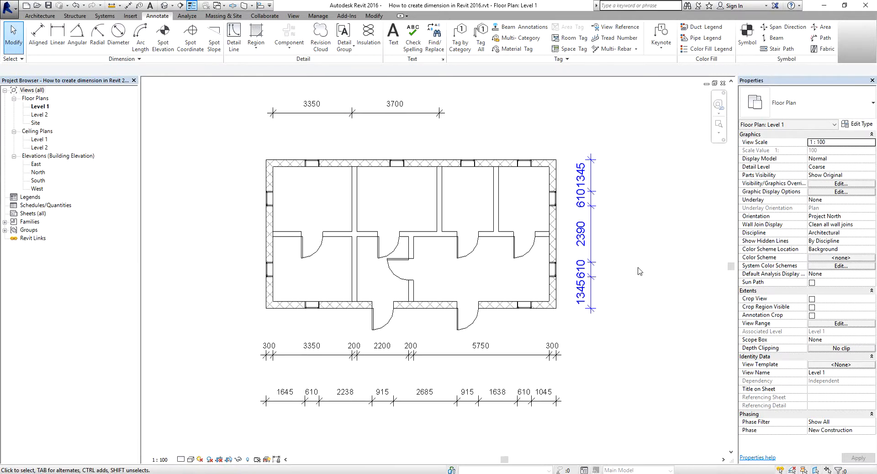
pyautogui.scroll(1, 548, 206)
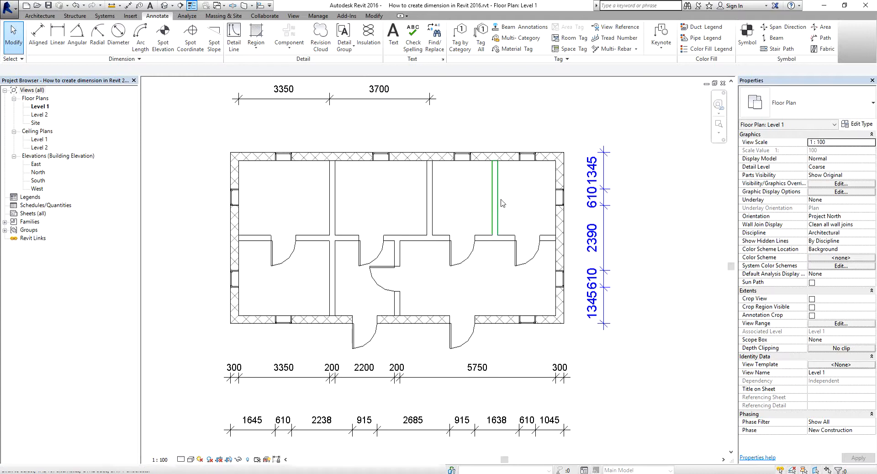
pyautogui.scroll(-1, 482, 194)
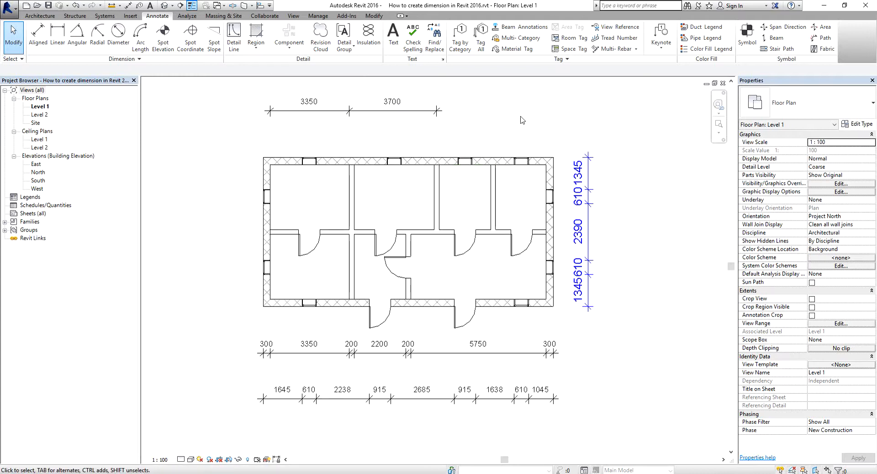
pyautogui.scroll(1, 522, 120)
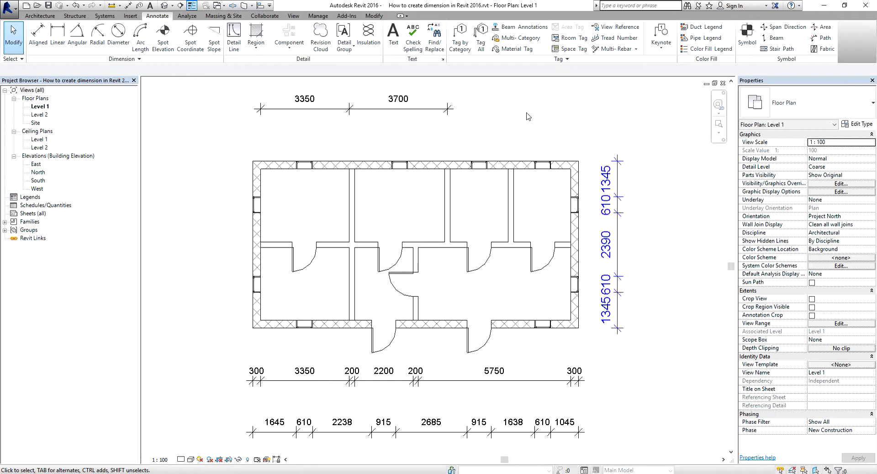